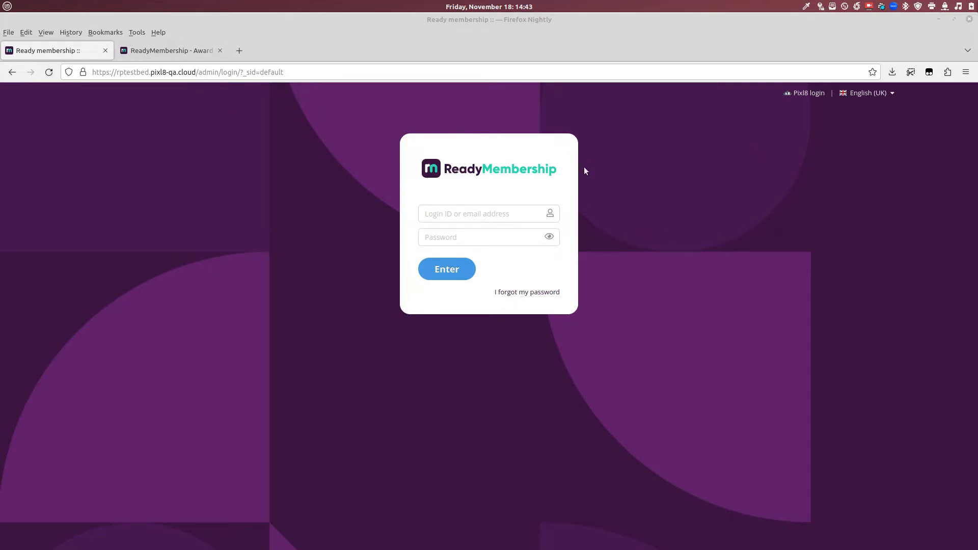
Step: Check the public website, then sign in to the admin area through Pixl8 single sign-on
click(160, 51)
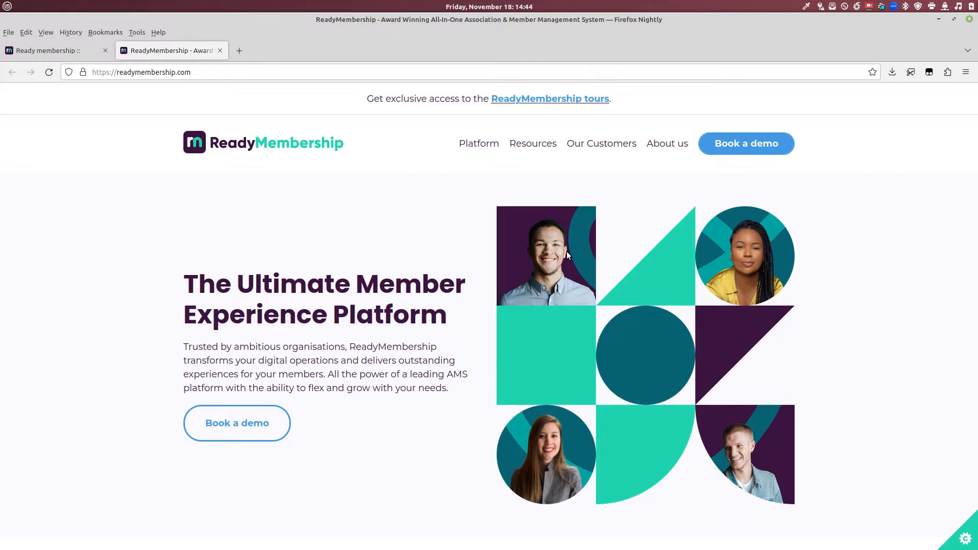
click(43, 54)
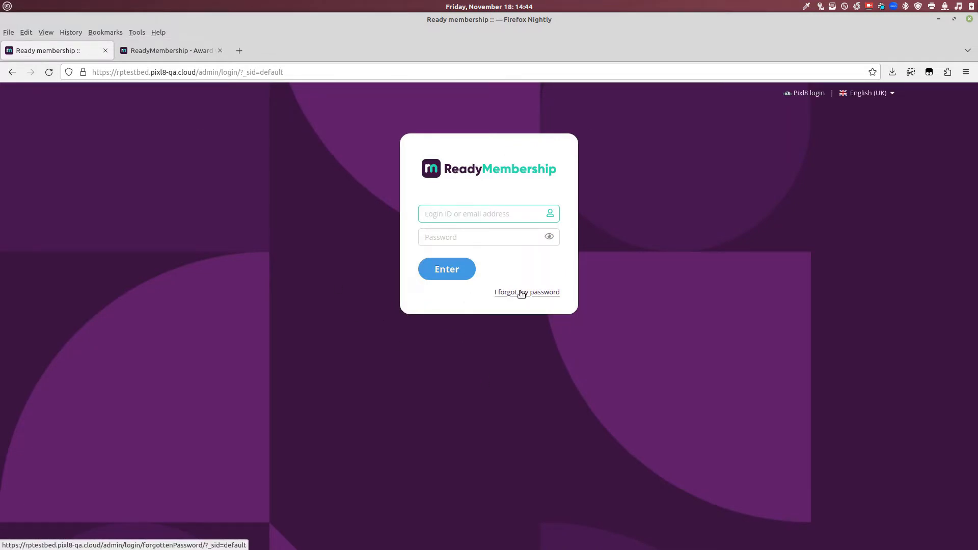
click(477, 213)
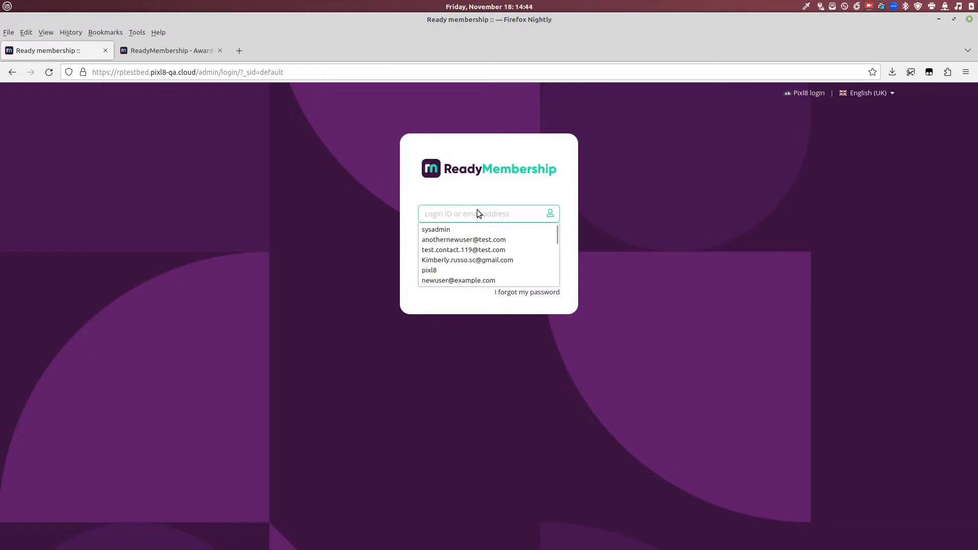
click(484, 188)
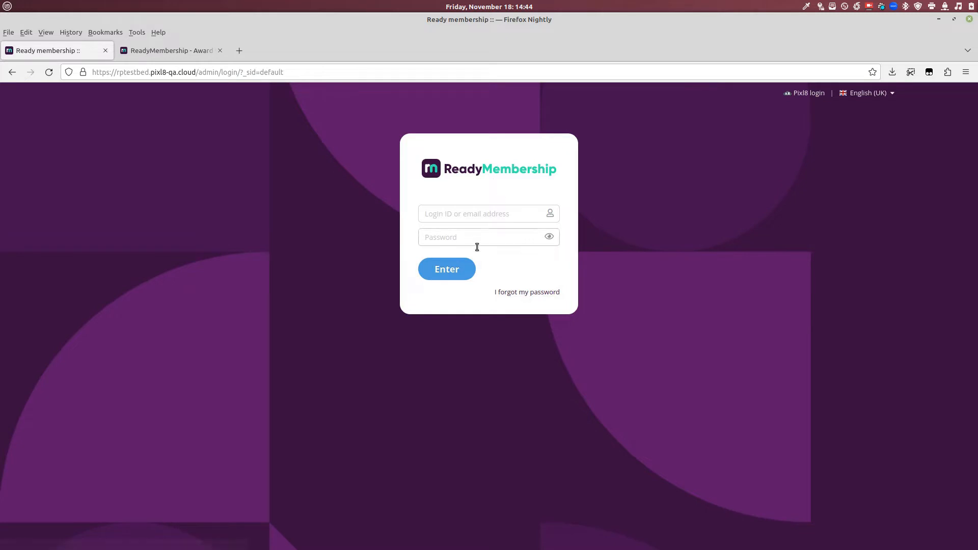
click(548, 236)
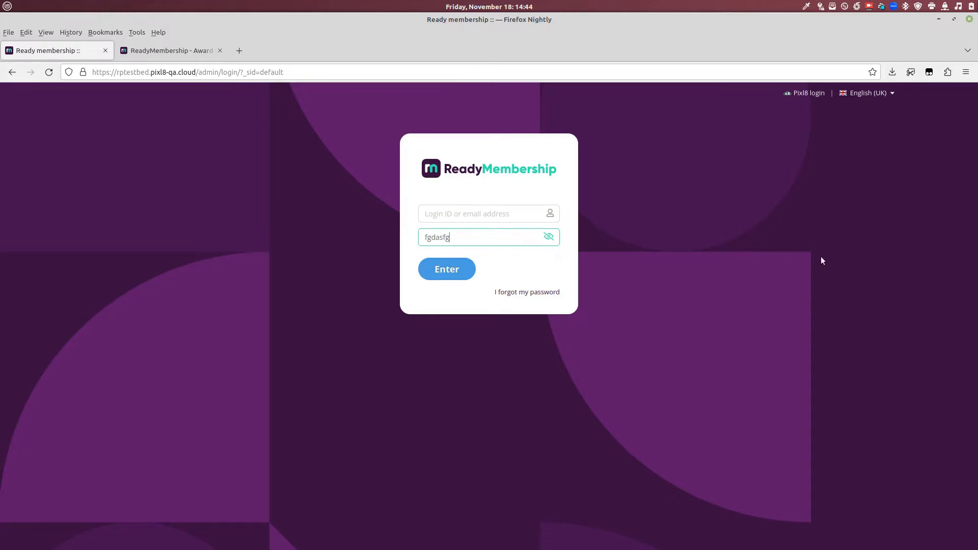
click(810, 93)
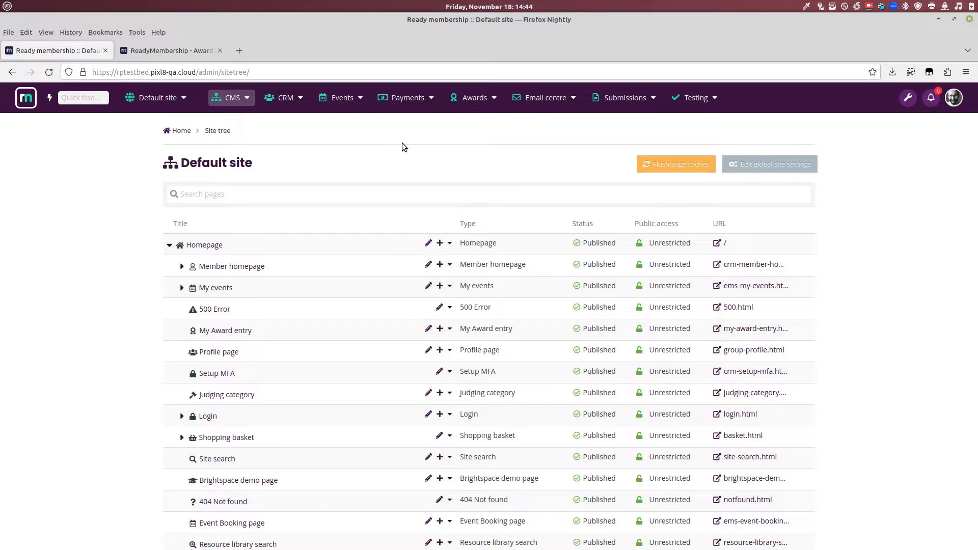
Step: Open CRM Contacts and remove the 'does not match Members' filter condition
click(284, 105)
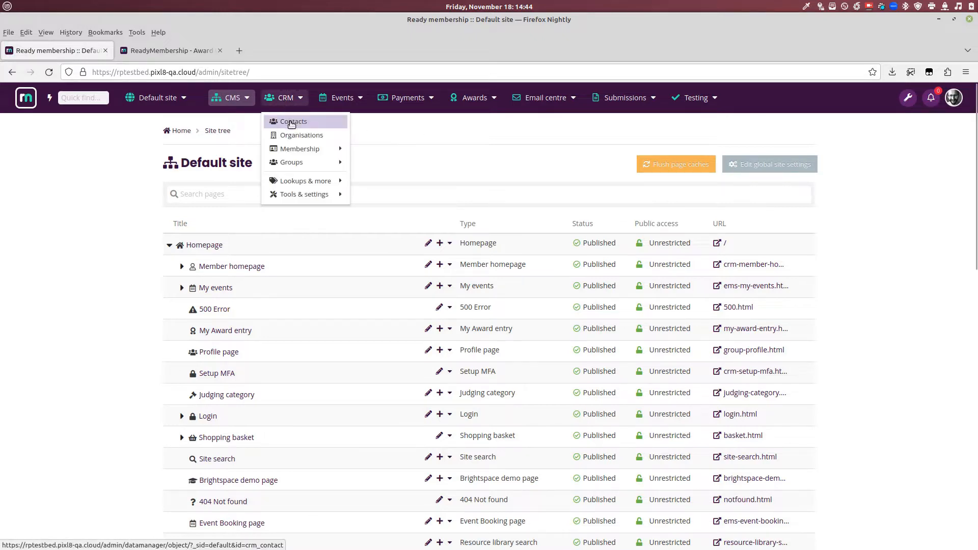
click(292, 123)
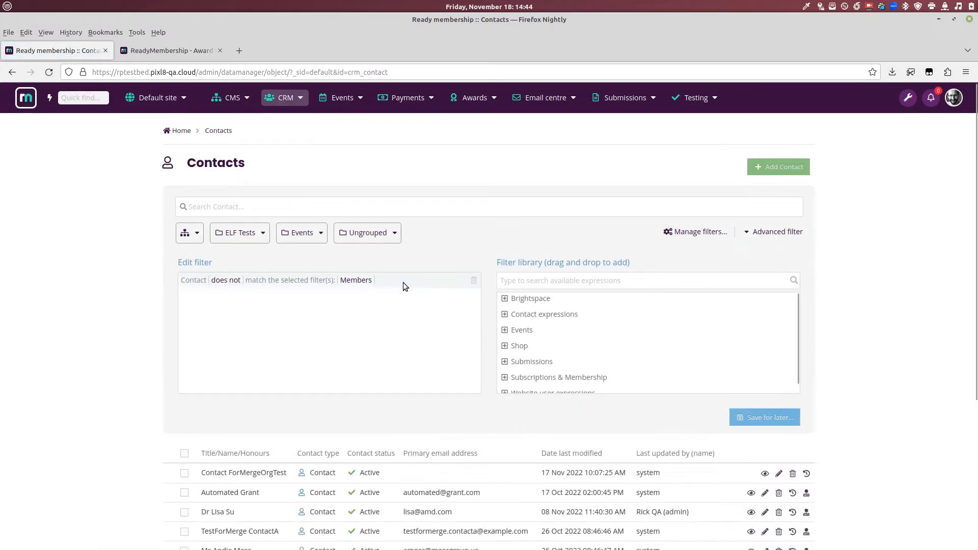
click(472, 283)
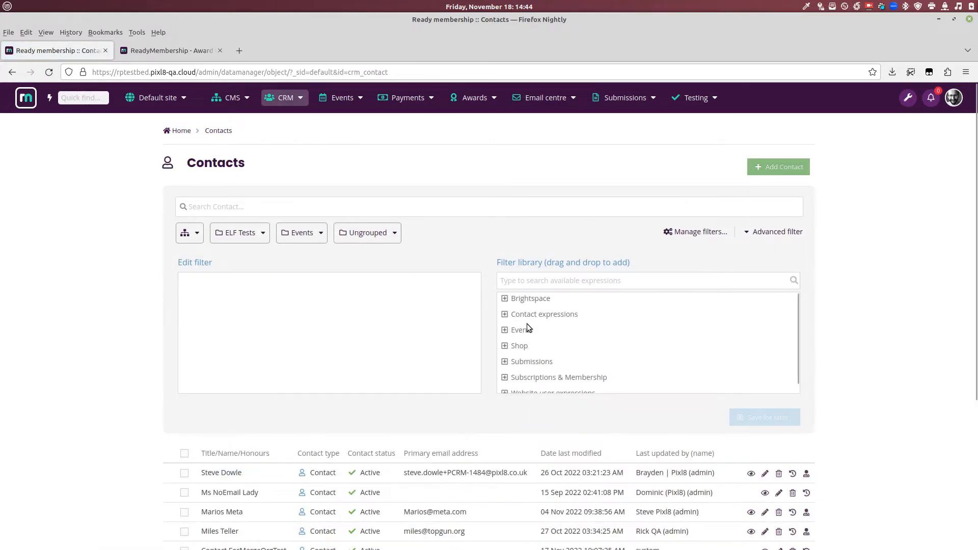
scroll(367, 429, down, 5)
scroll(491, 321, up, 4)
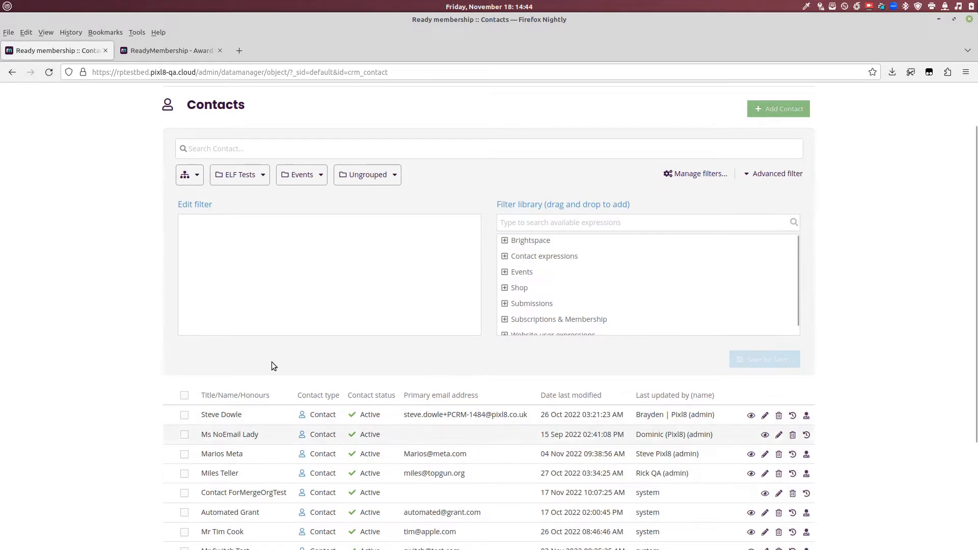
Step: Add and then delete an Events cancelled-event-place condition, and toggle the advanced filter panel
click(505, 272)
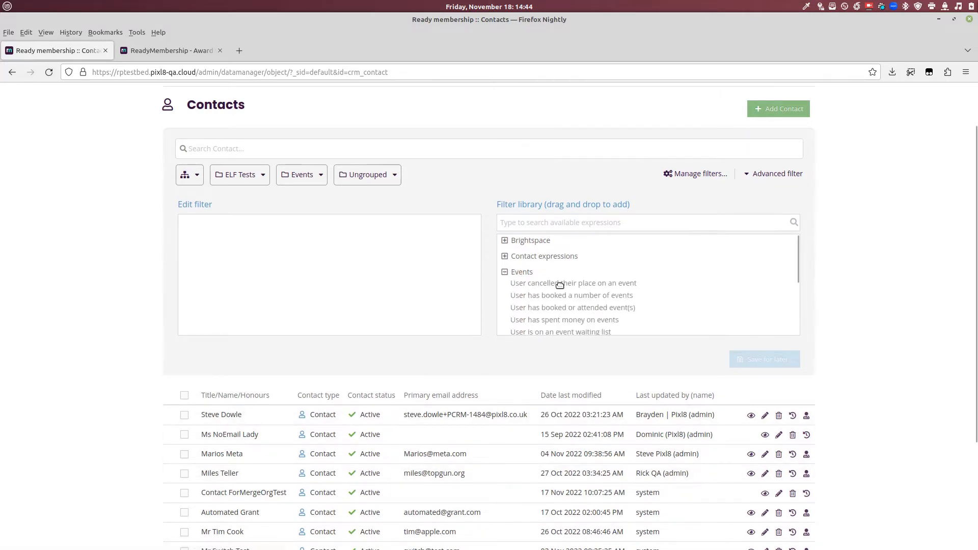
drag(560, 284, 357, 239)
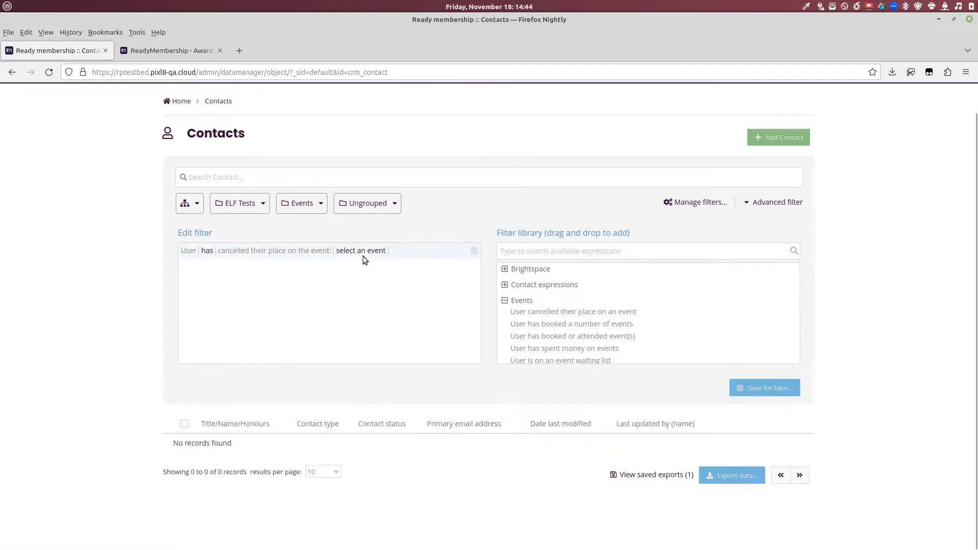
click(473, 250)
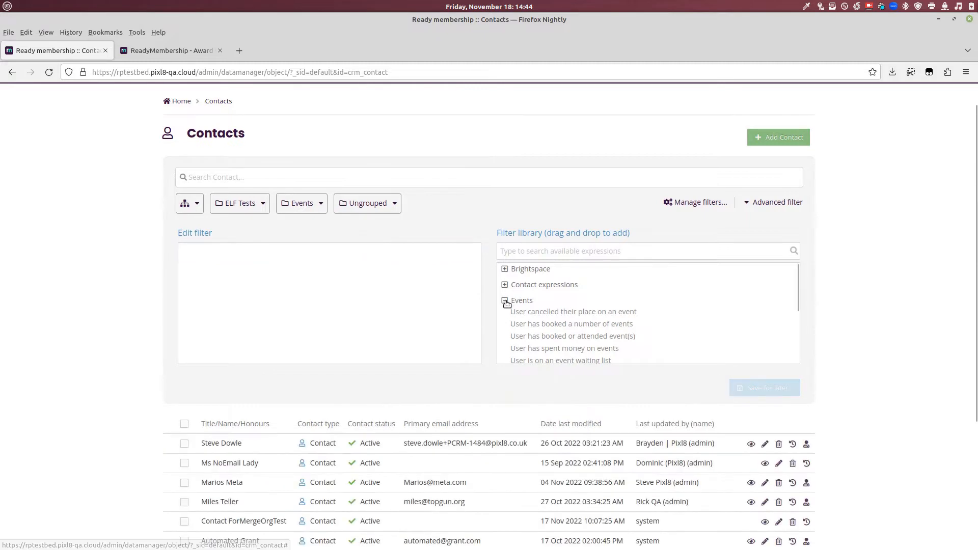
click(505, 301)
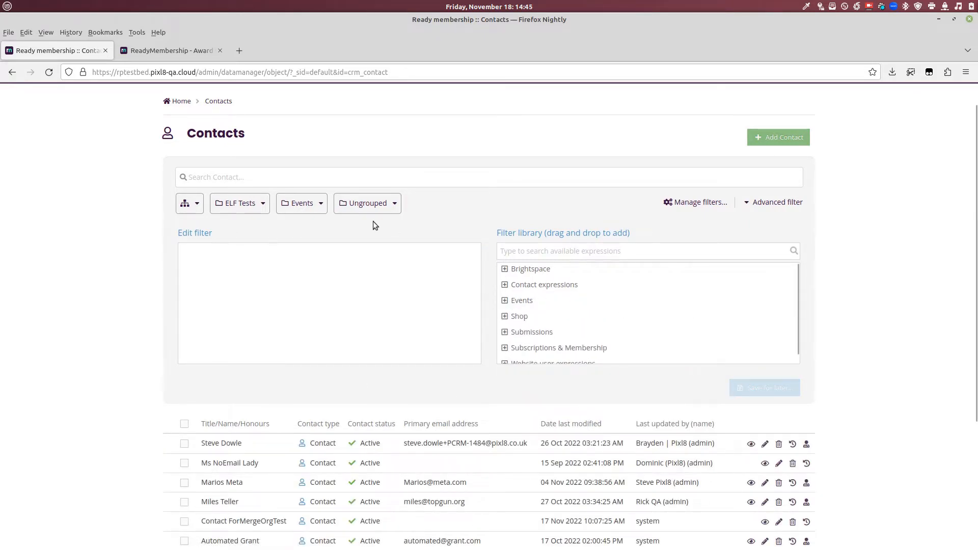
click(754, 203)
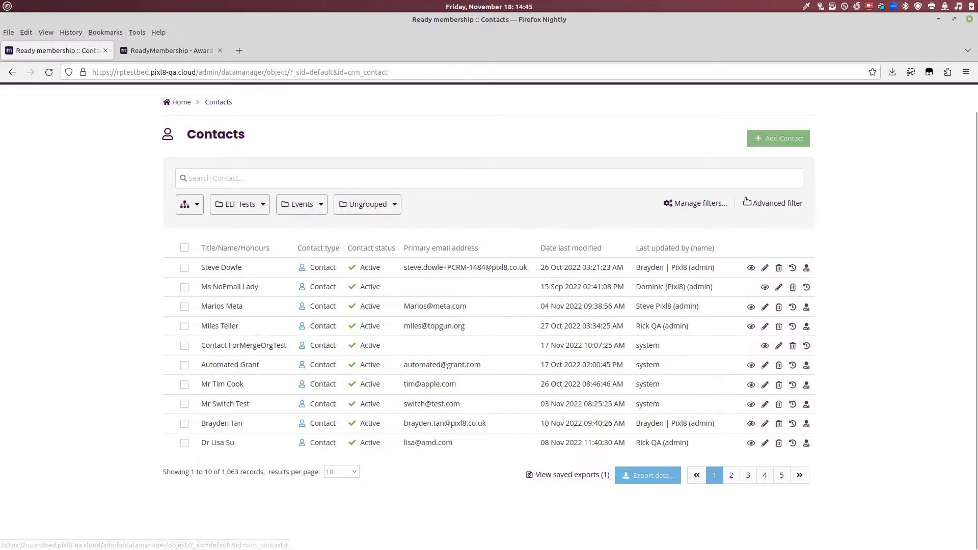
click(763, 205)
Step: Hide the advanced filter, open Manage filters and switch to Segmentation filters
click(763, 205)
click(700, 203)
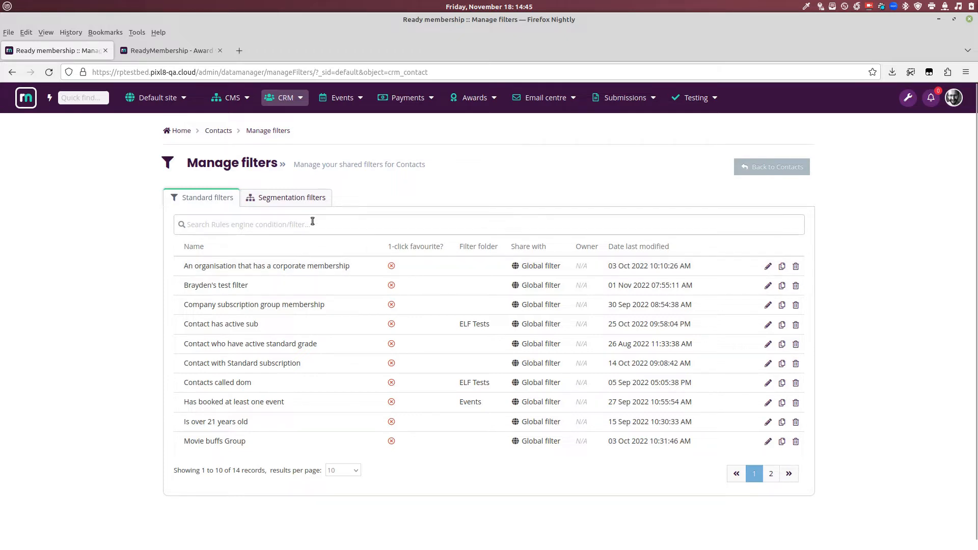
click(288, 198)
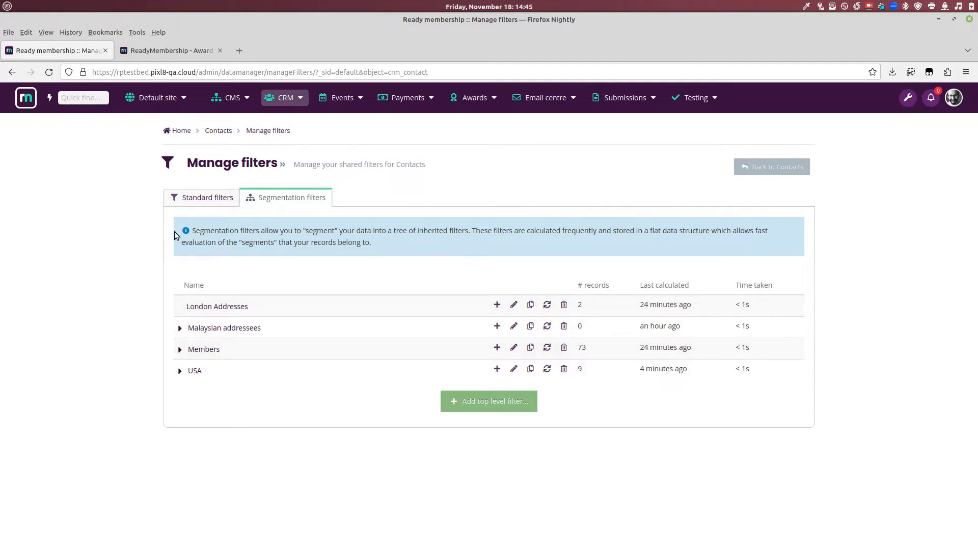
Step: Expand Members to reveal Active members and highlight the Last calculated column heading
click(180, 350)
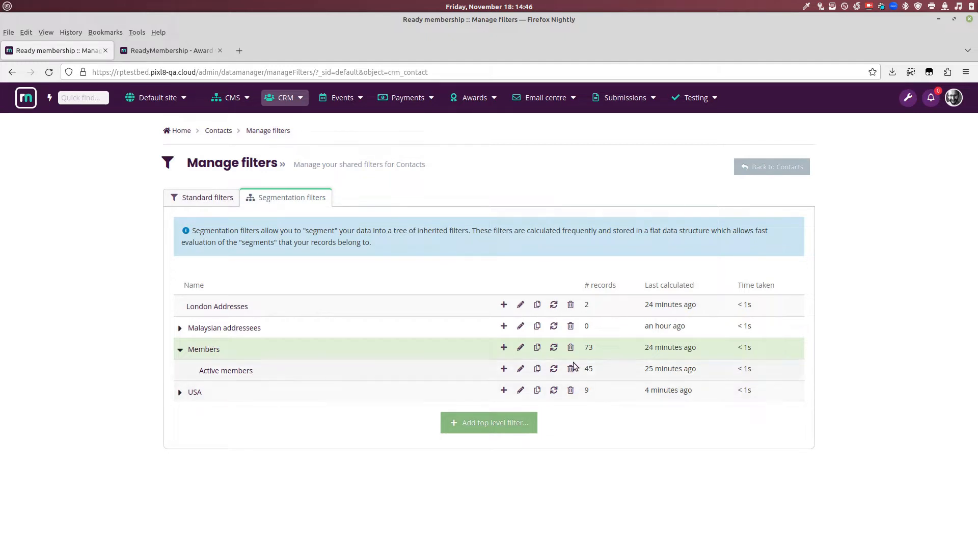
drag(645, 284, 707, 290)
click(657, 282)
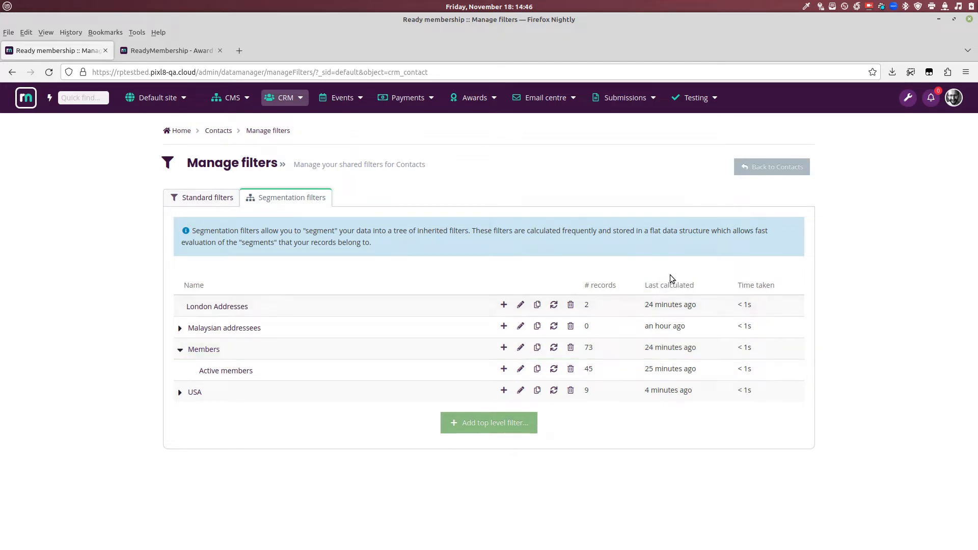
drag(645, 285, 697, 289)
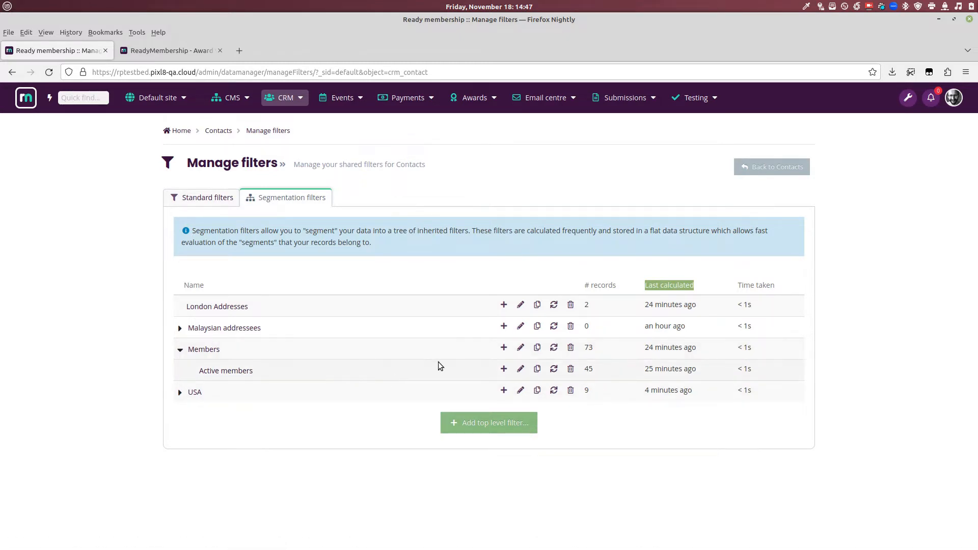
click(237, 372)
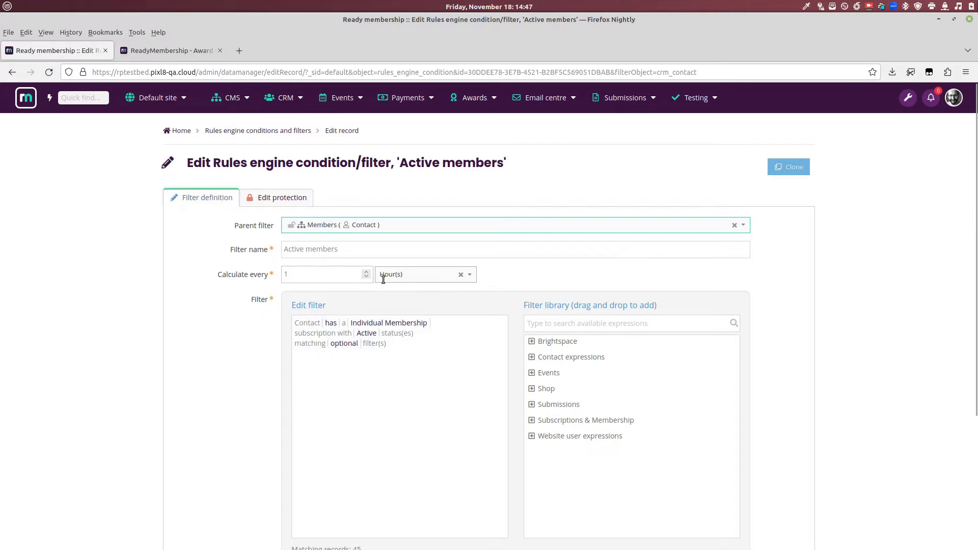
click(421, 279)
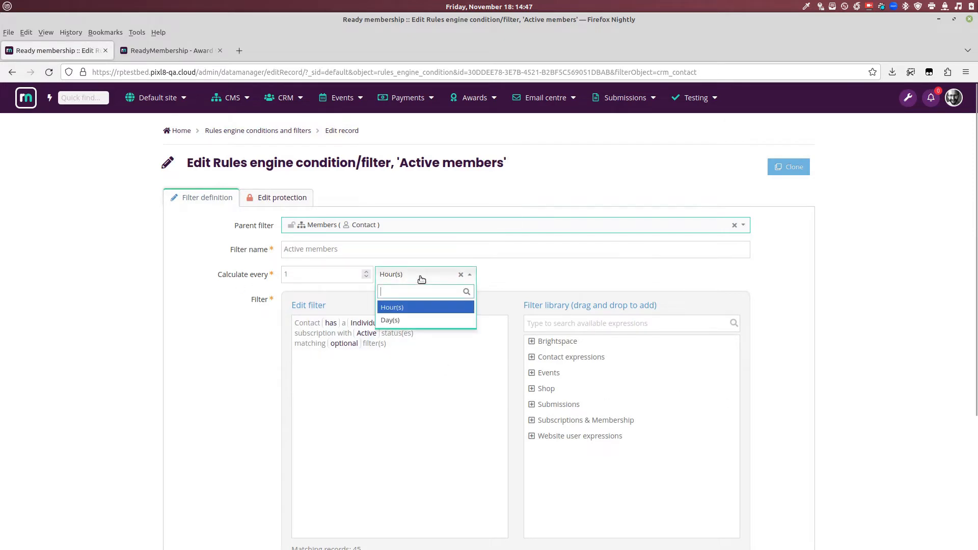
click(421, 306)
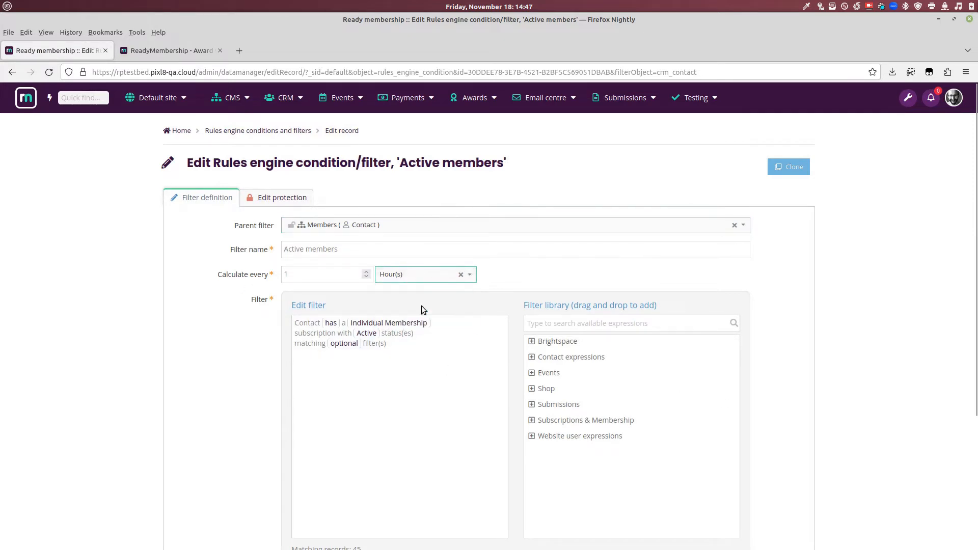
click(321, 276)
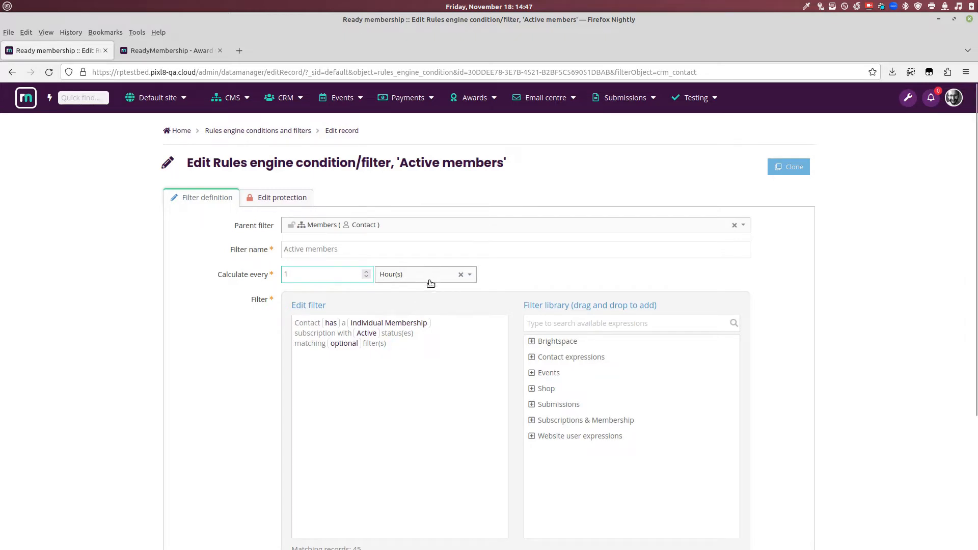
key(alt+Left)
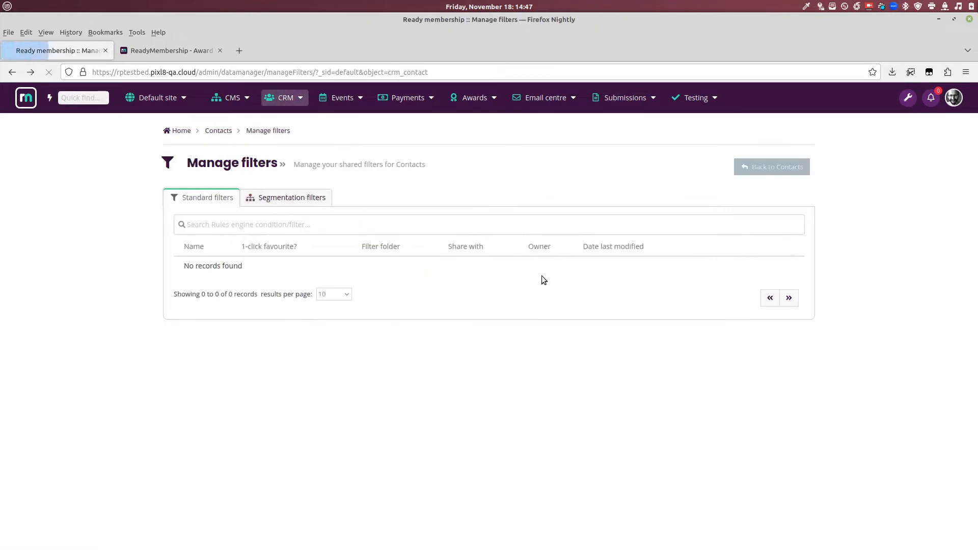
Step: Go to Email centre settings, Suppression settings, and scroll down to Additional filters
click(285, 198)
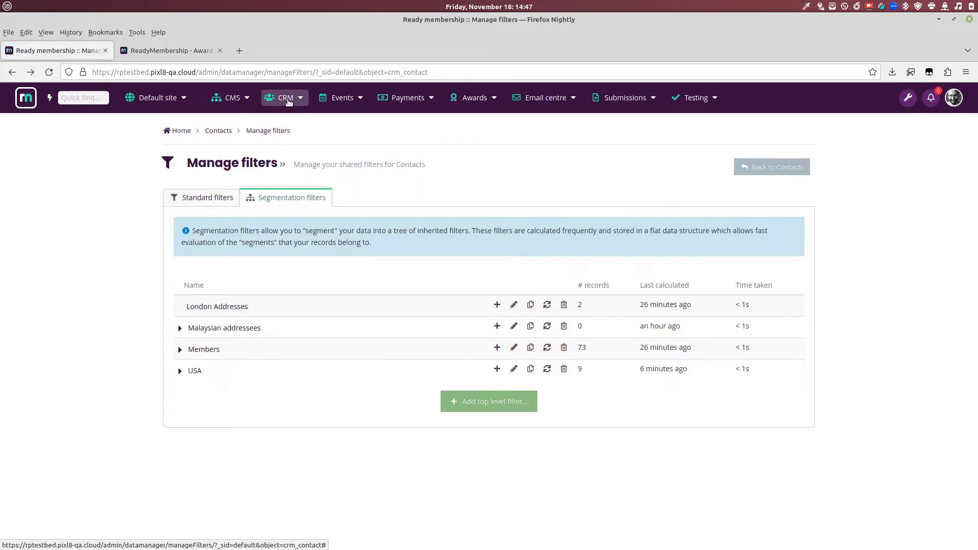
click(545, 97)
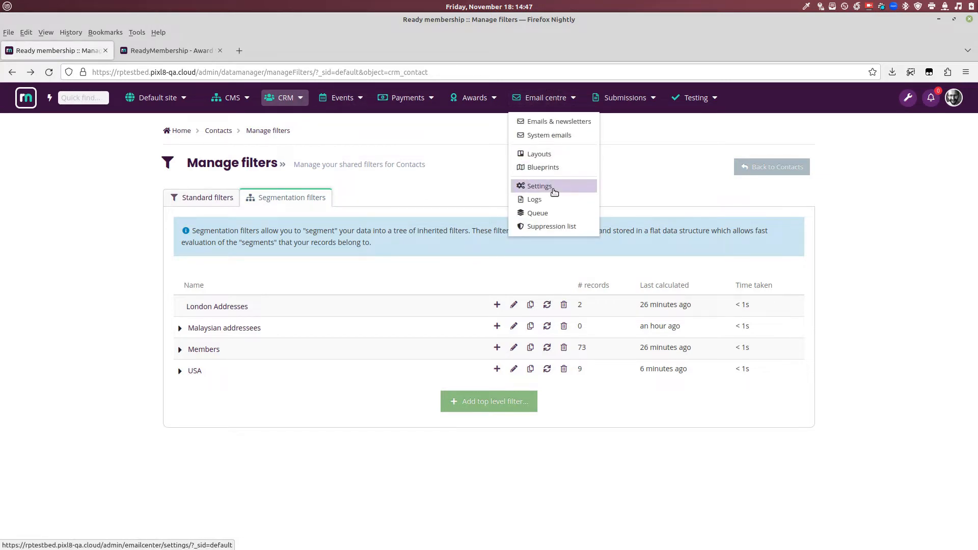
click(553, 191)
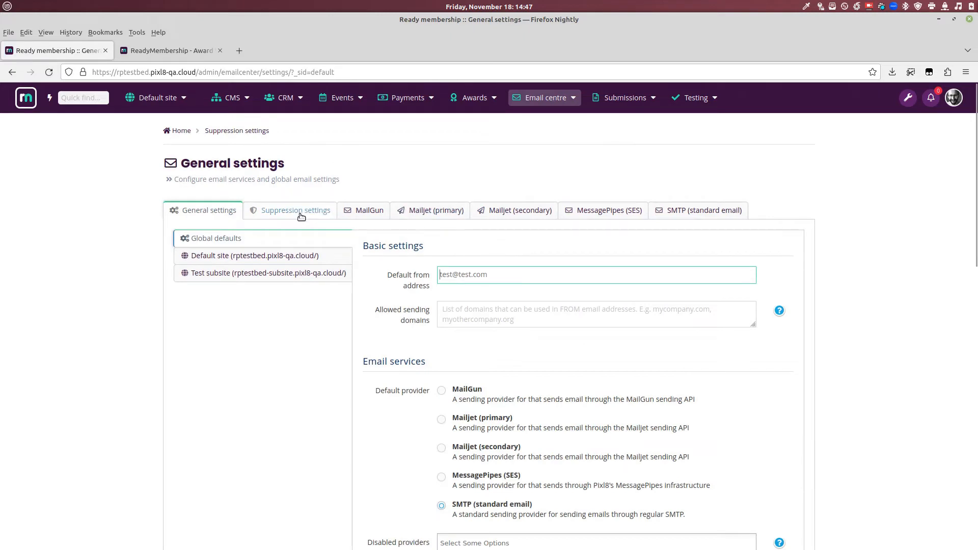
click(300, 214)
scroll(295, 247, down, 3)
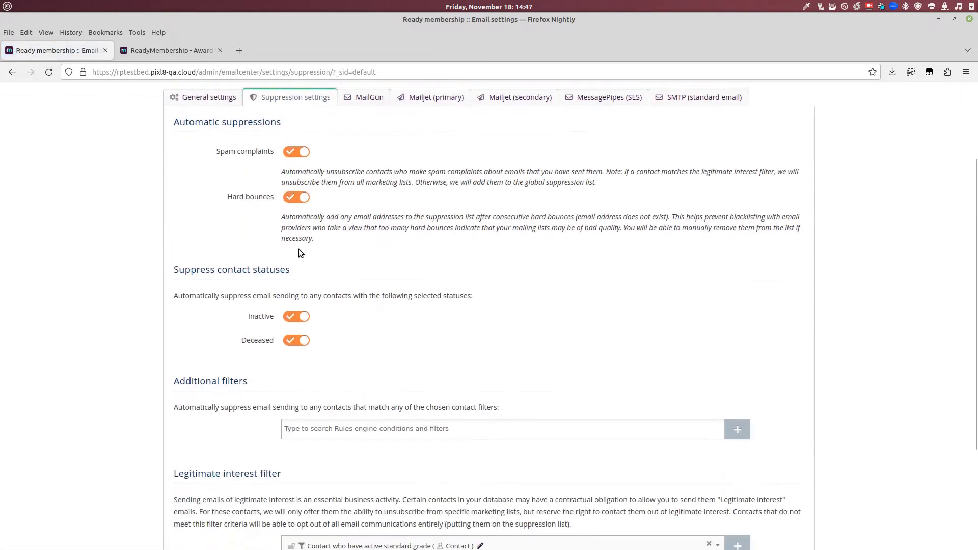
scroll(298, 251, down, 3)
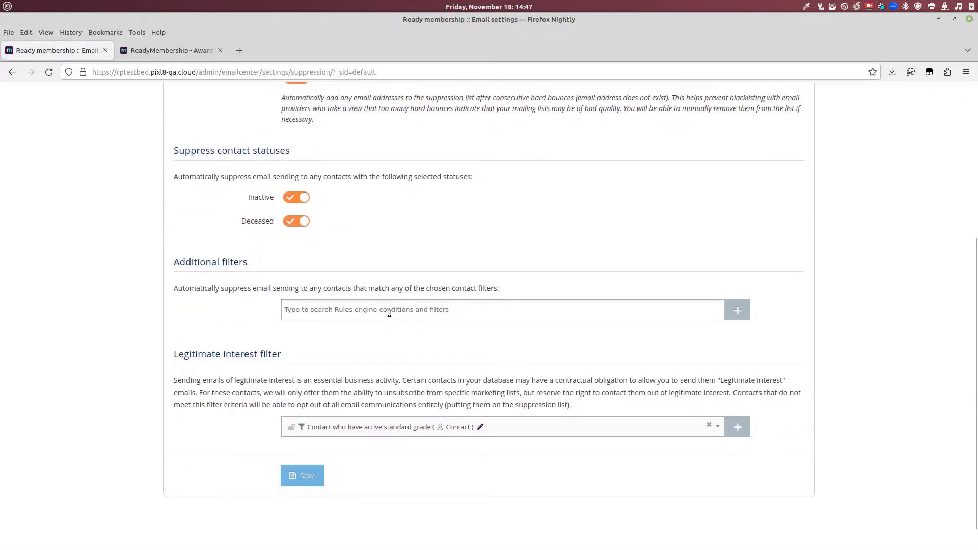
click(371, 309)
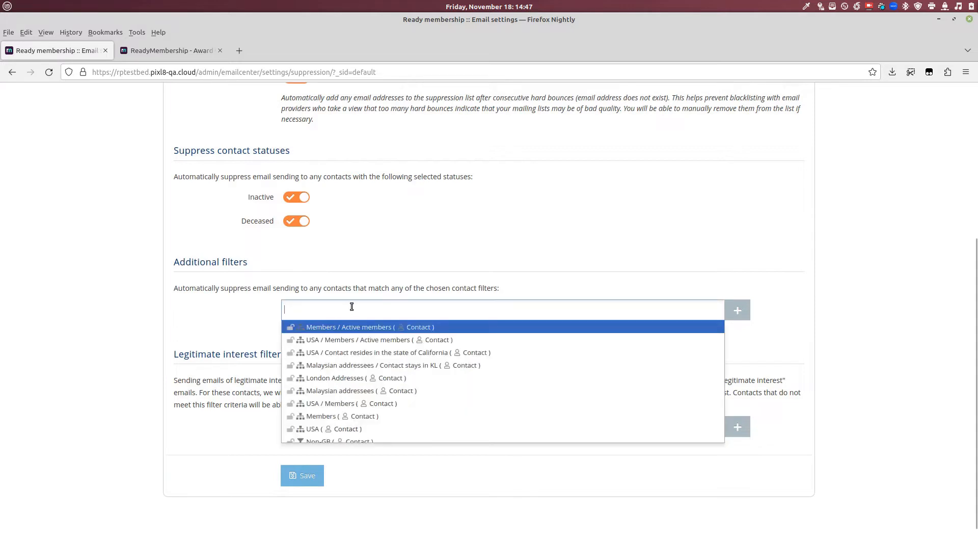
click(355, 326)
click(479, 314)
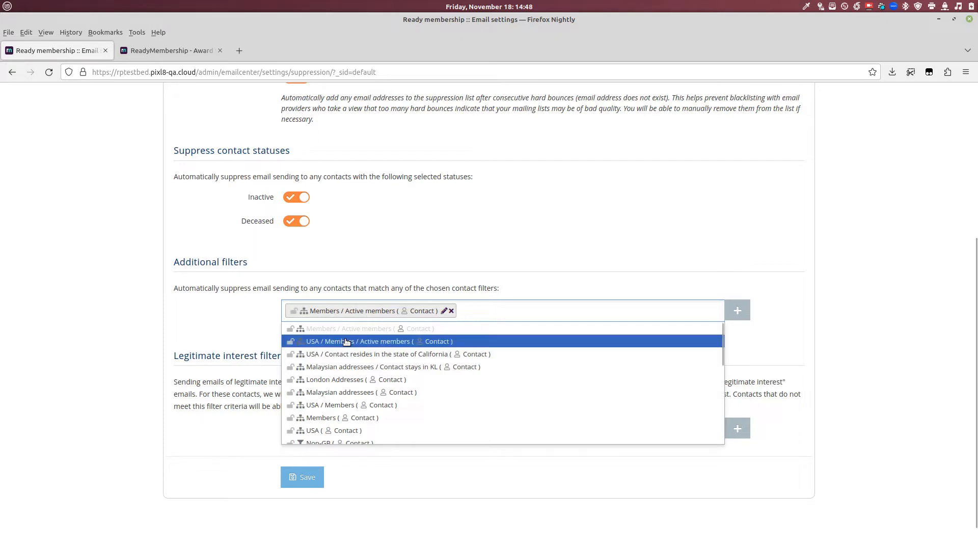
click(386, 354)
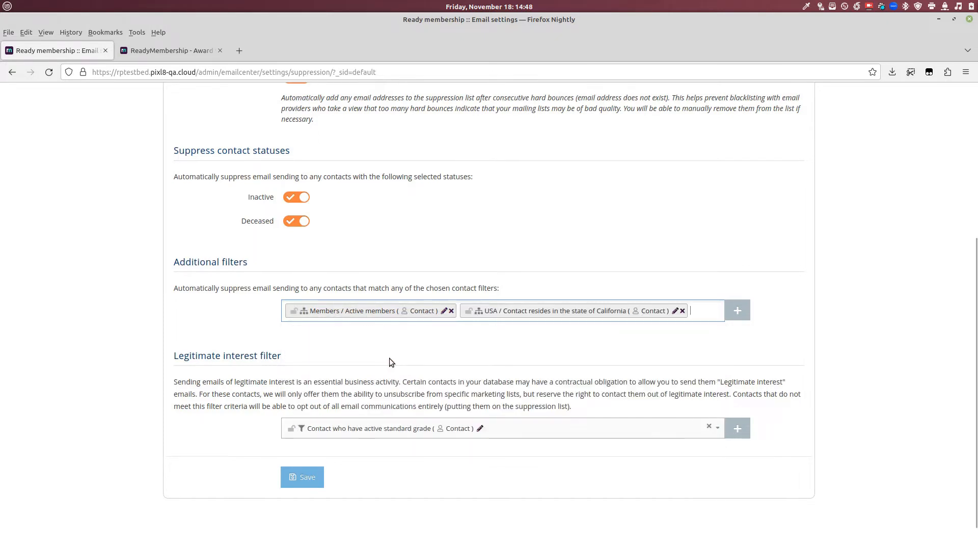
click(454, 312)
click(450, 311)
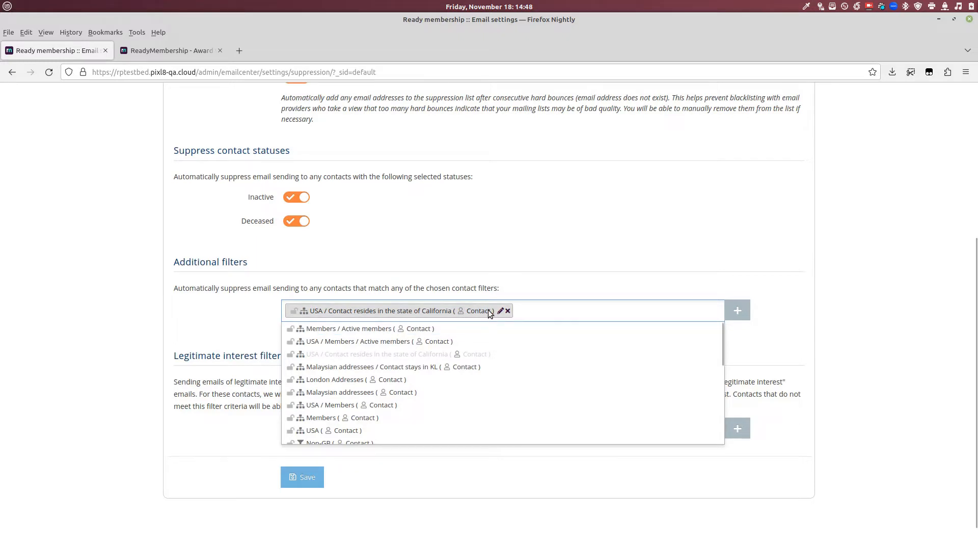
scroll(342, 396, down, 3)
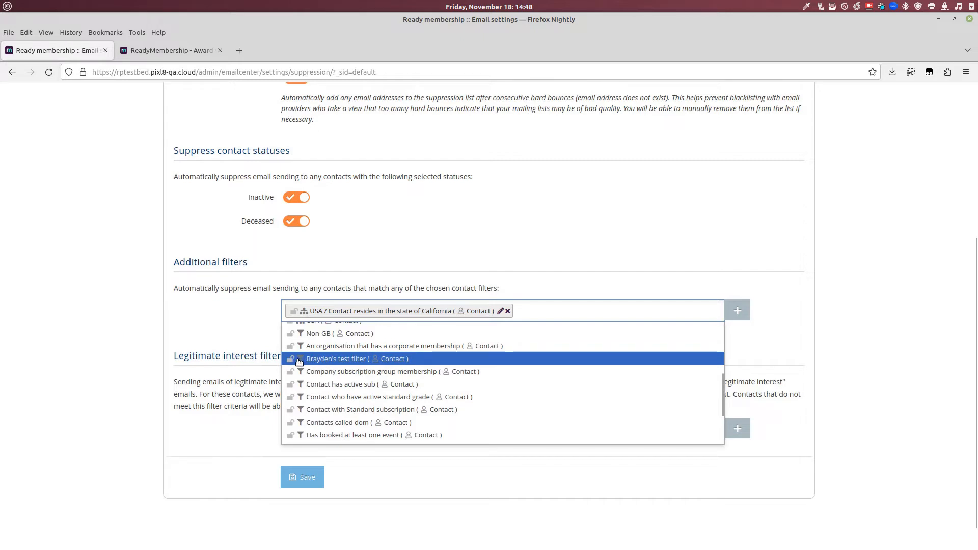
click(507, 311)
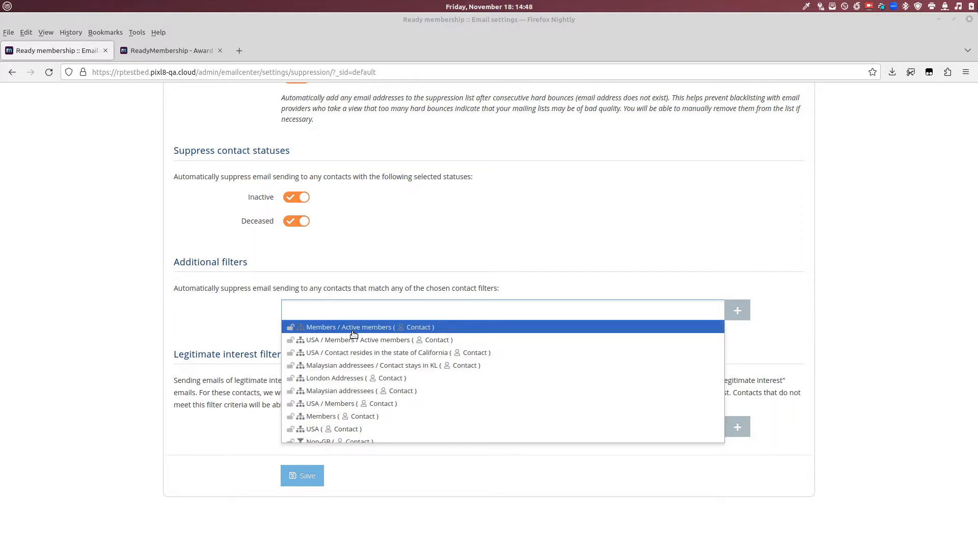
click(238, 287)
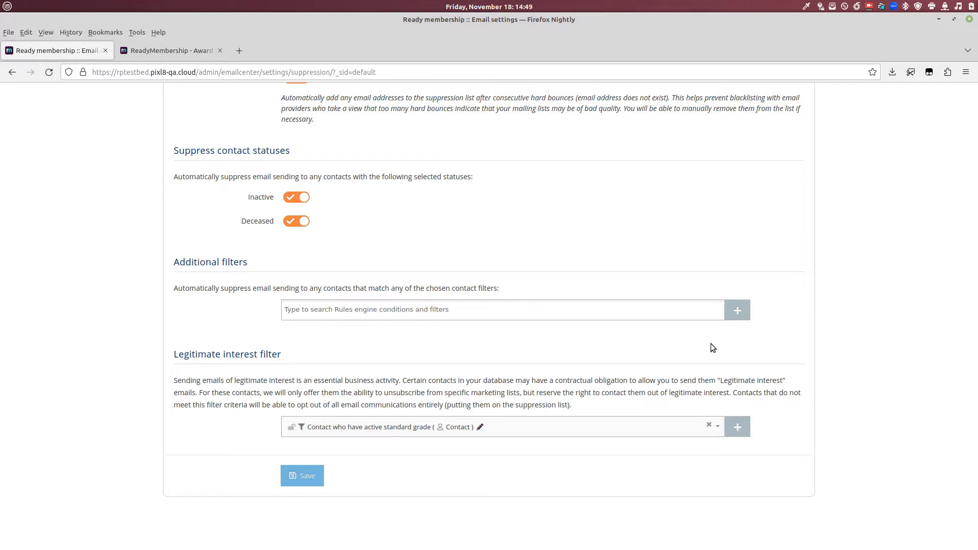
scroll(591, 316, up, 5)
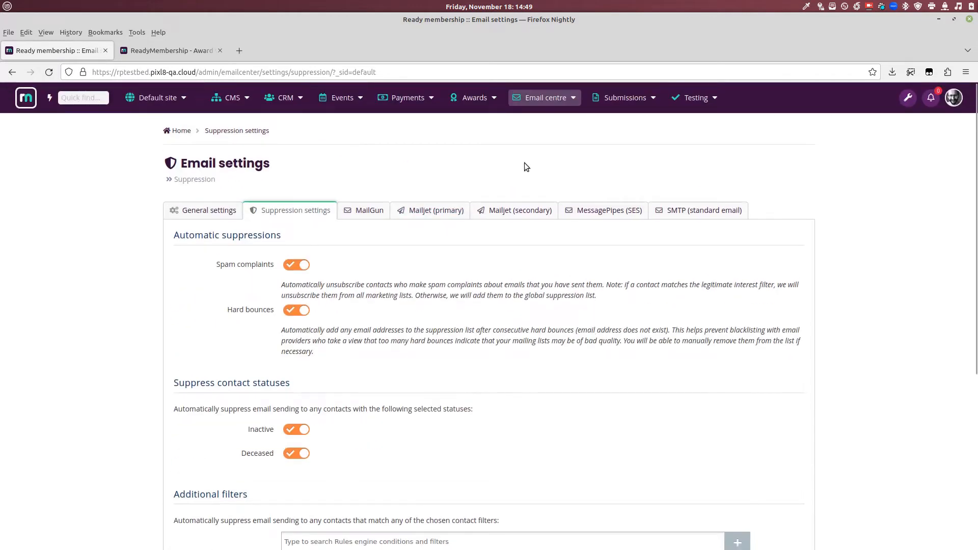
Step: Open CRM Contacts and segment the list to the '→ Active members (45)' group
click(300, 97)
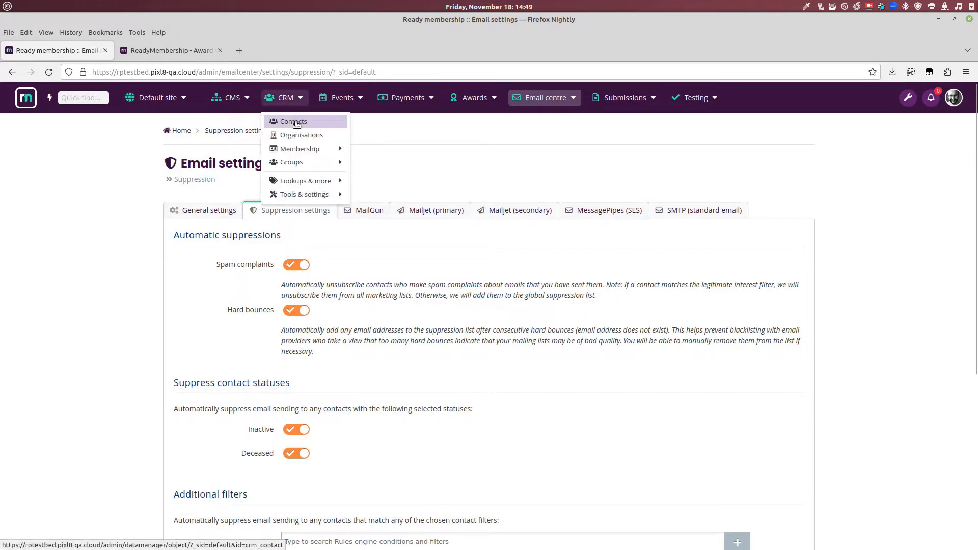
click(286, 123)
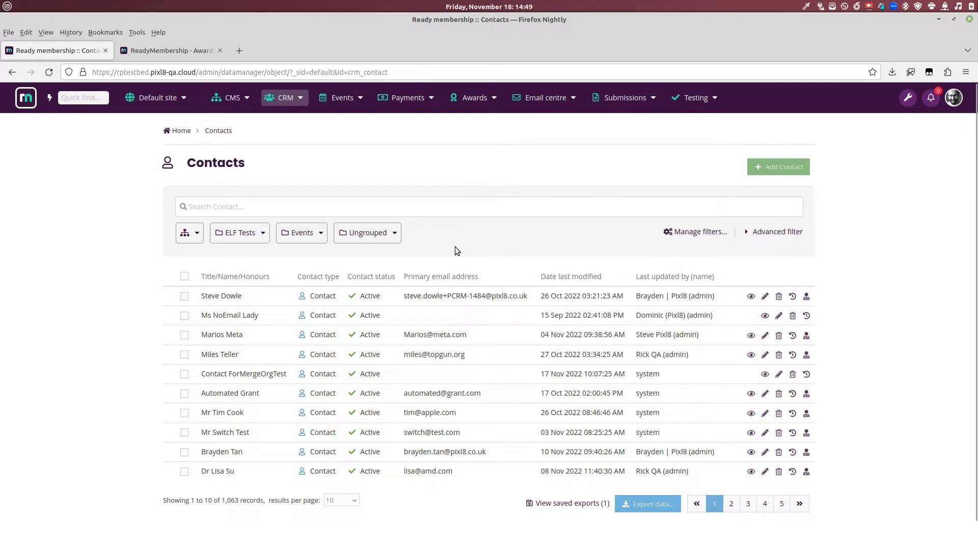
click(194, 234)
scroll(223, 286, down, 5)
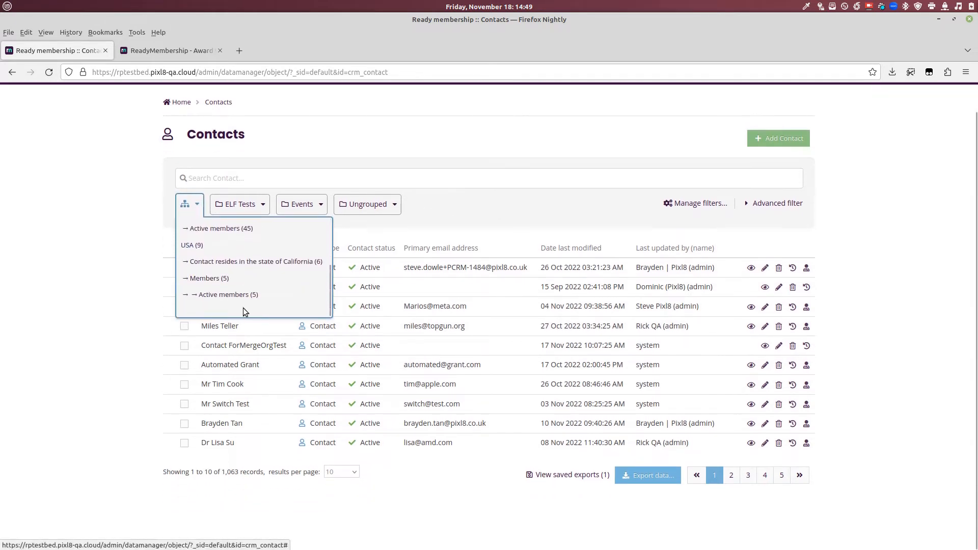
scroll(240, 285, up, 4)
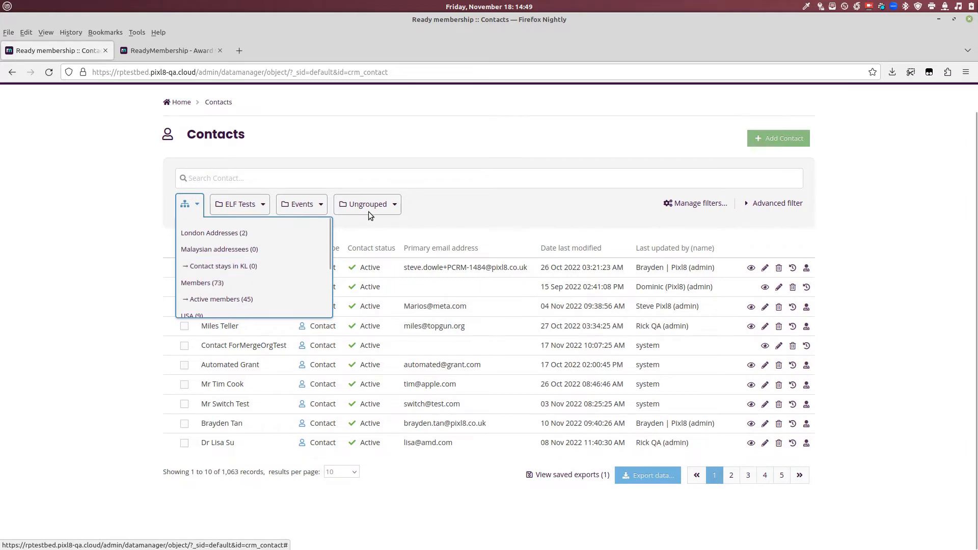
click(253, 300)
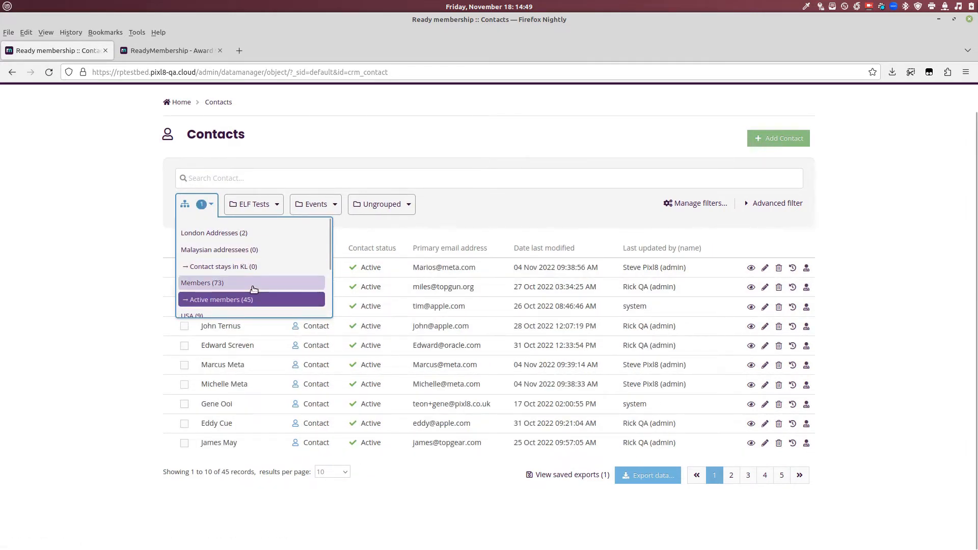
scroll(251, 286, down, 2)
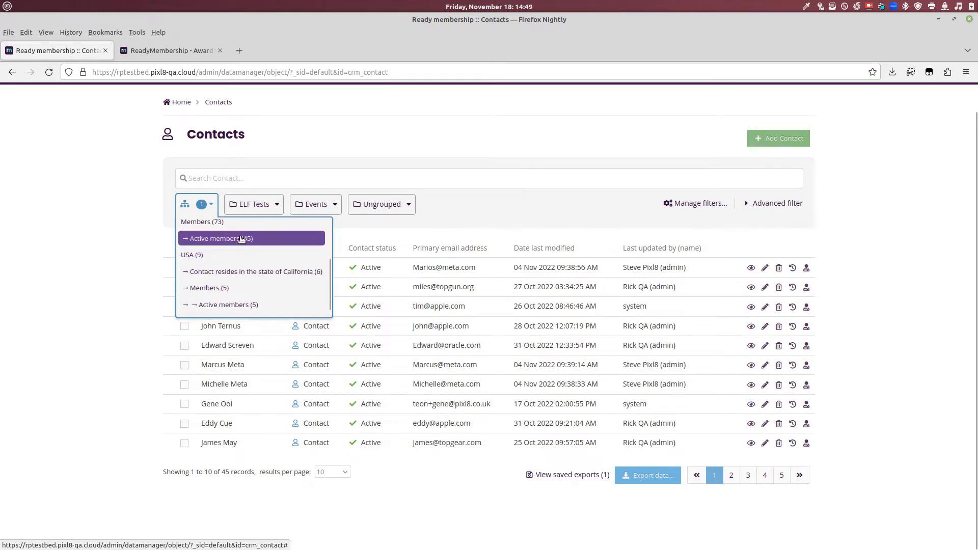
click(530, 217)
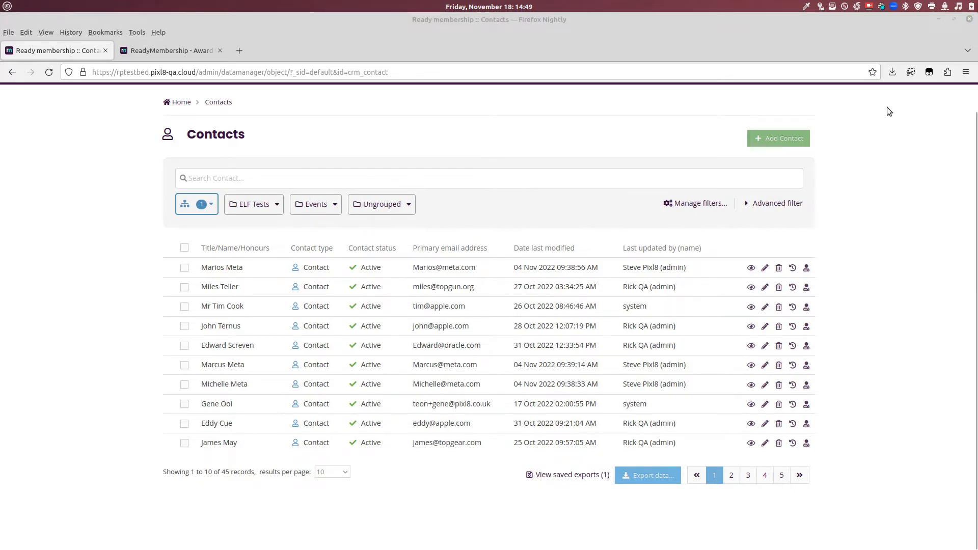
scroll(347, 290, up, 2)
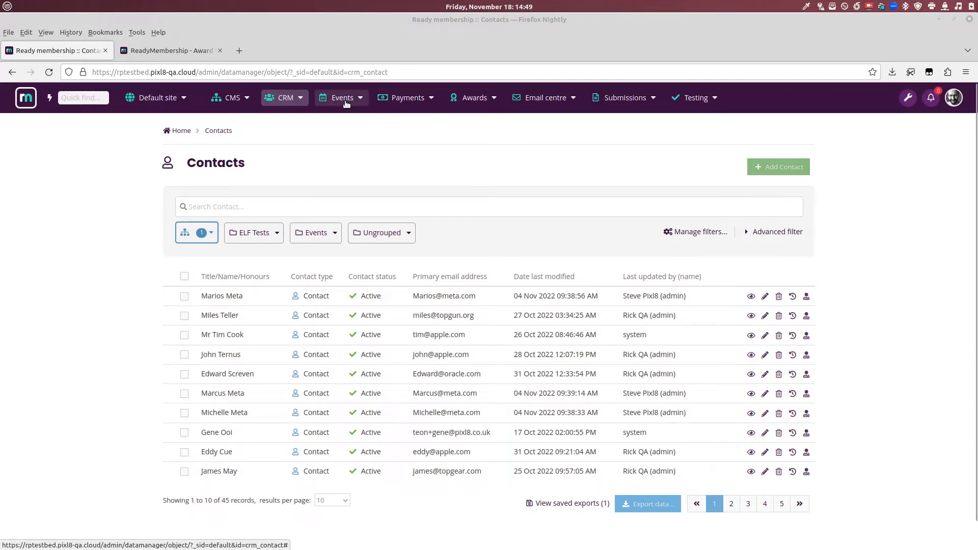
Step: Open Email centre System emails and preview the 'Admin scheduled export' template
click(561, 99)
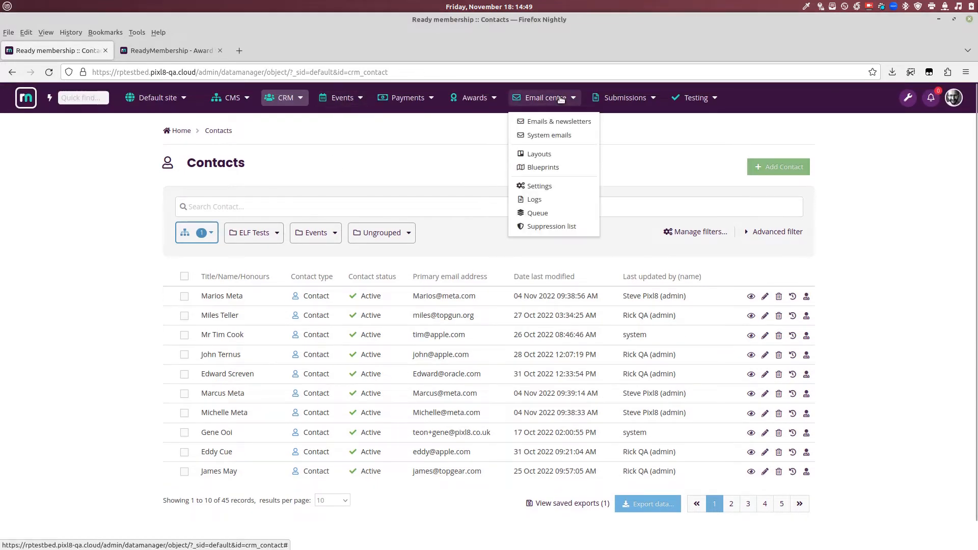
click(560, 135)
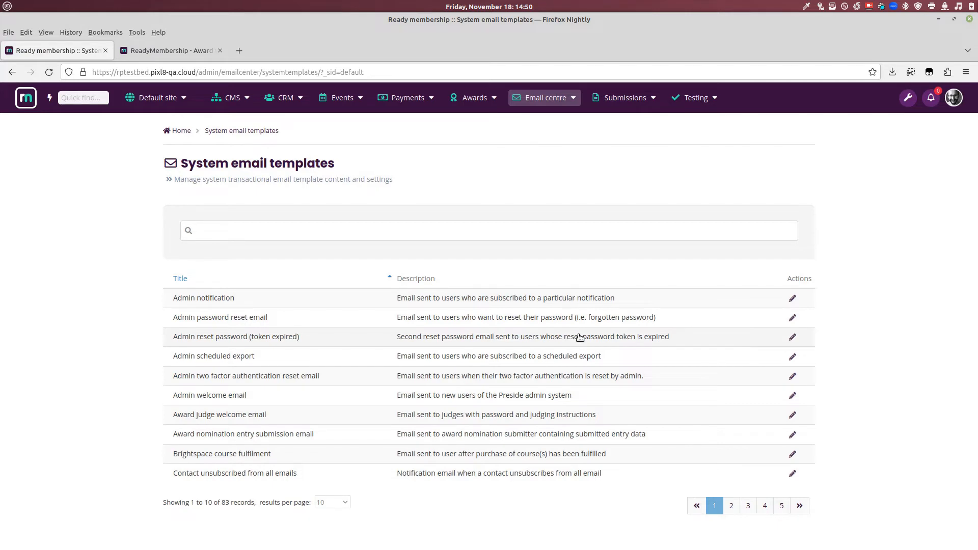
click(495, 359)
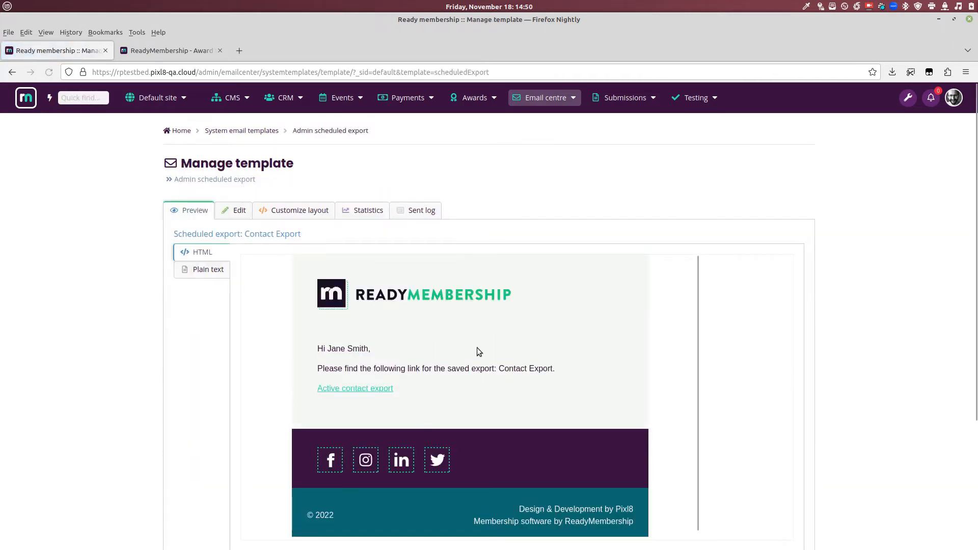
drag(316, 348, 504, 399)
click(502, 395)
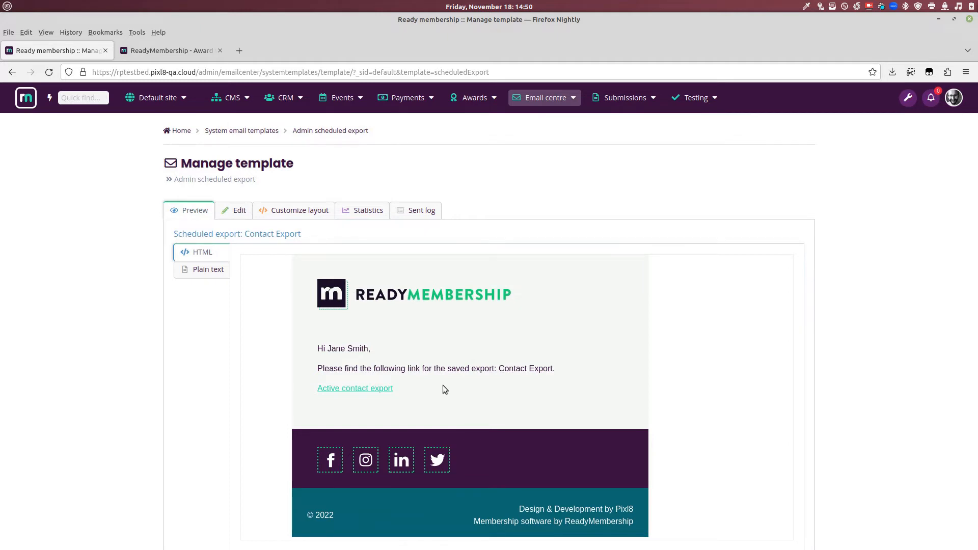
Step: Insert 'bold change here' into the Admin scheduled export template and publish it
click(238, 211)
scroll(407, 366, down, 5)
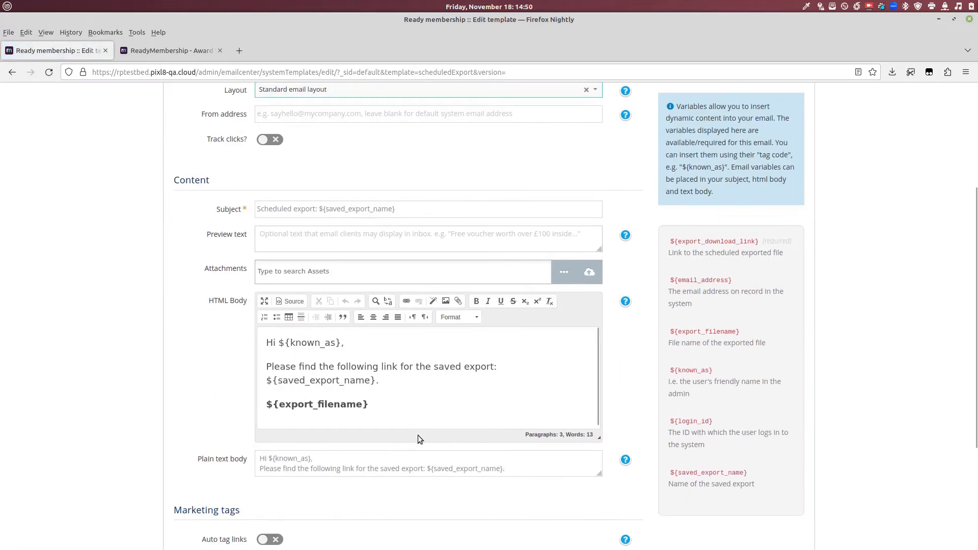
click(520, 364)
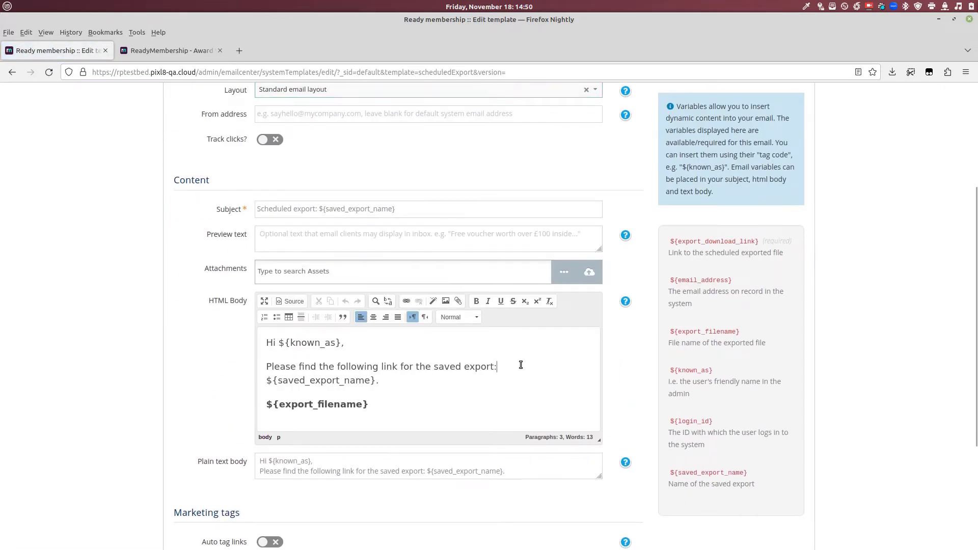
key(Left)
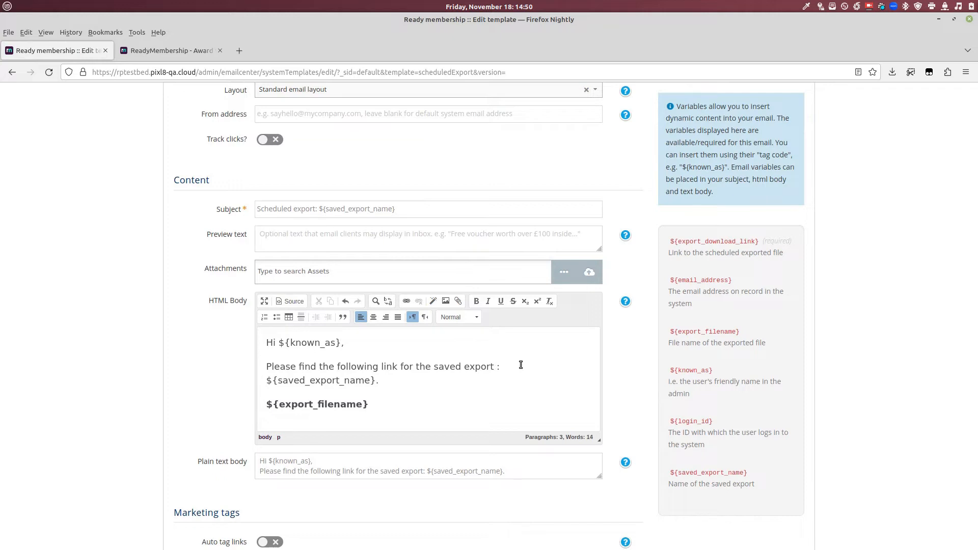
text(bold change here)
scroll(479, 403, down, 3)
click(428, 463)
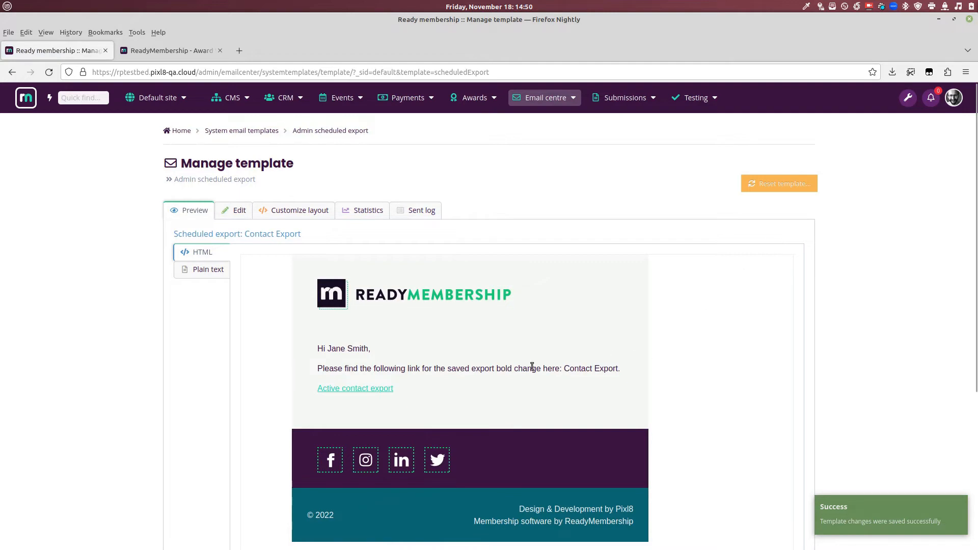
drag(508, 368, 555, 368)
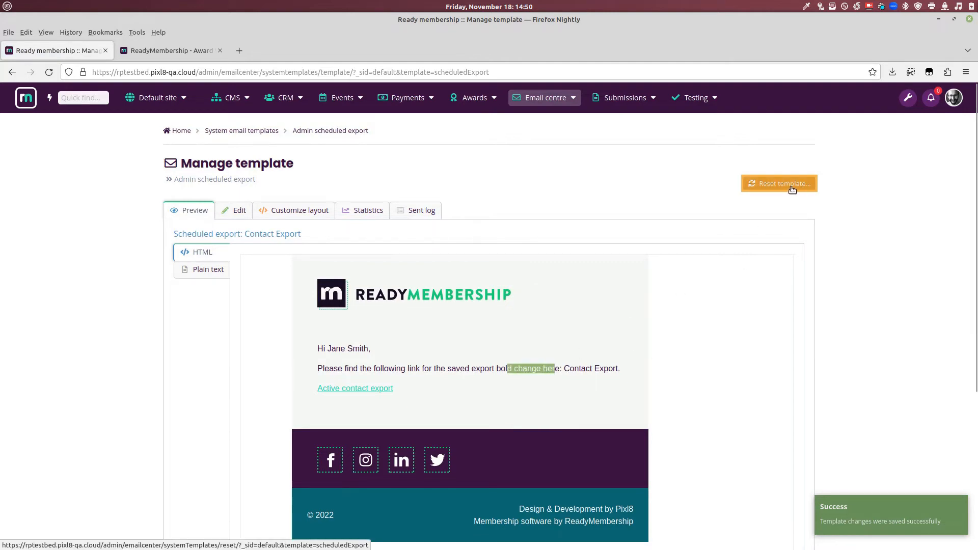
Step: Reset the template to the latest default copy and confirm the reset
click(792, 190)
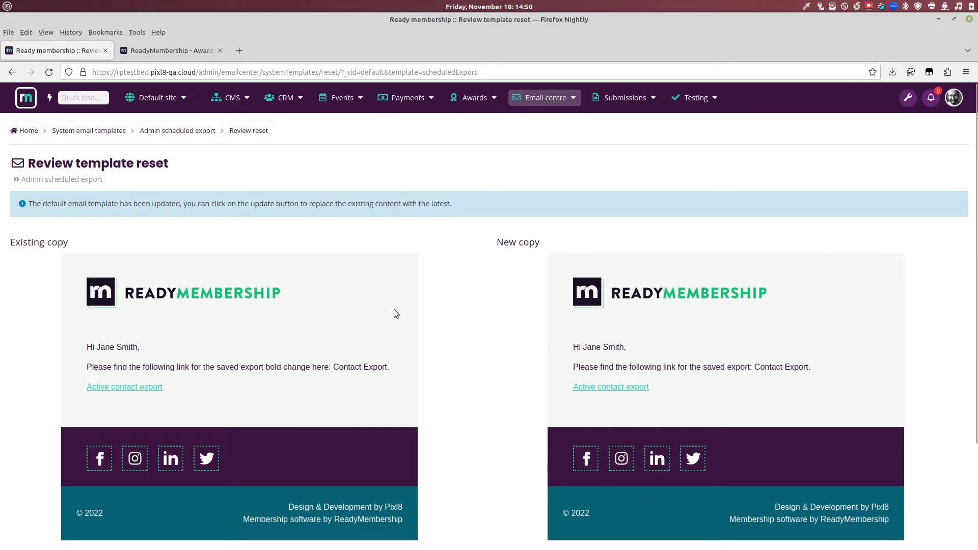
scroll(435, 354, down, 3)
click(946, 482)
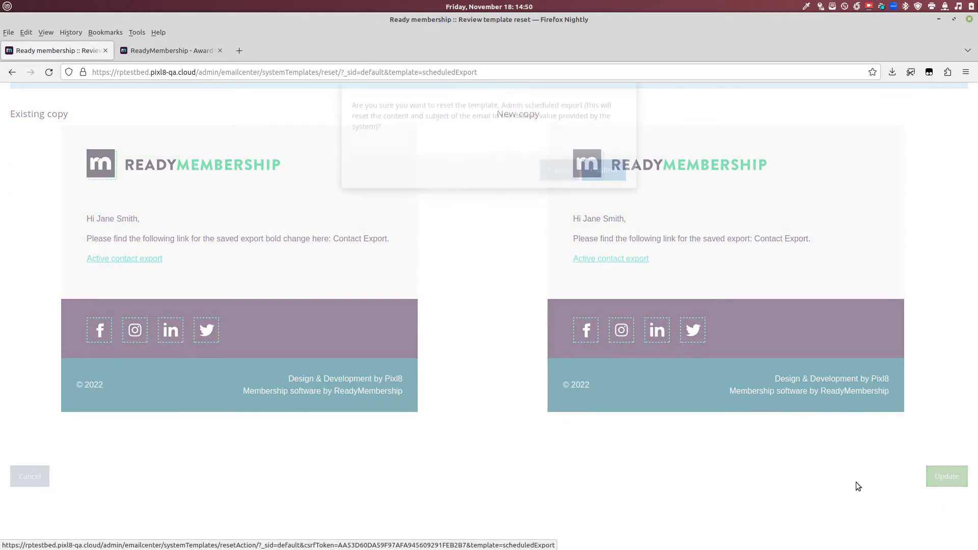
click(613, 198)
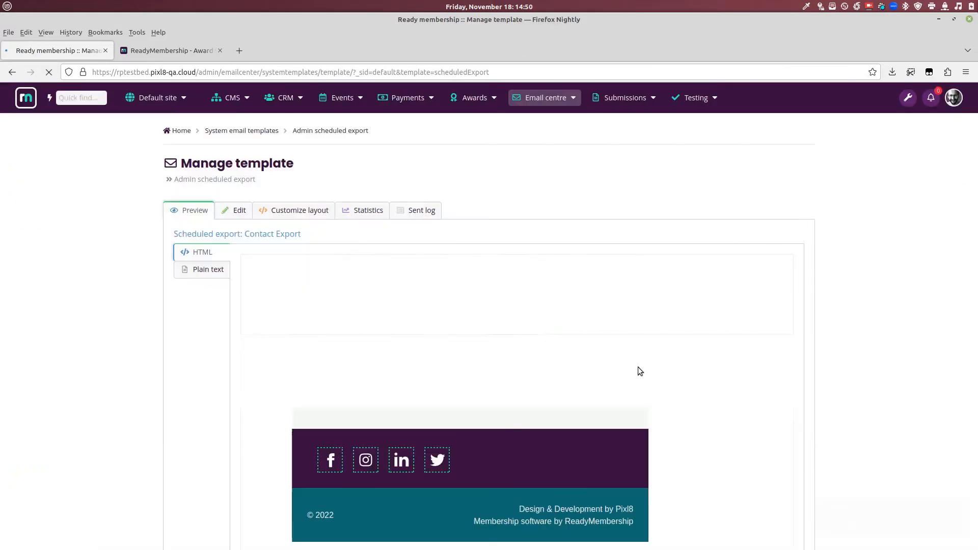
scroll(561, 290, down, 2)
drag(317, 252, 578, 283)
click(570, 301)
scroll(570, 301, up, 2)
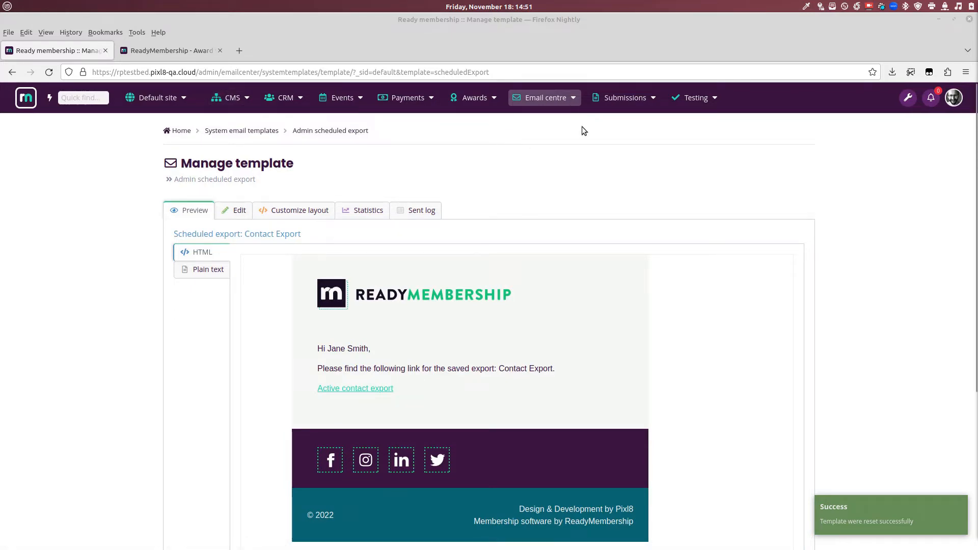
Step: Open A test form from CMS > Form builder > Forms and close the award-site tab
click(231, 98)
mouse_move(247, 149)
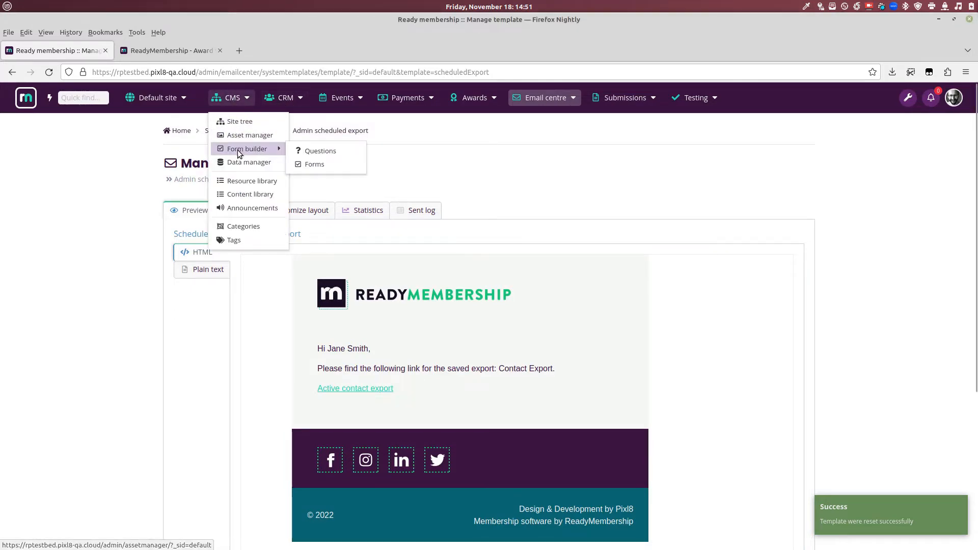
click(345, 165)
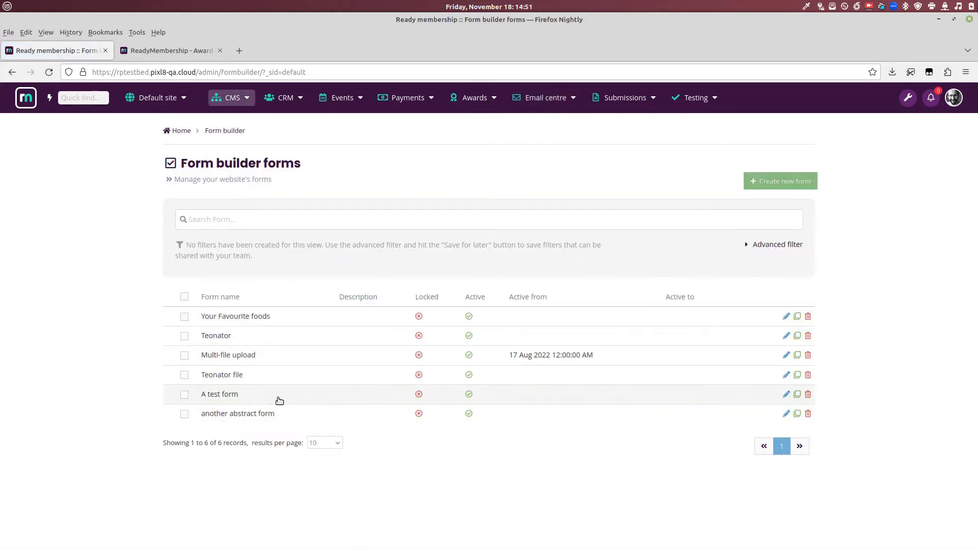
click(412, 400)
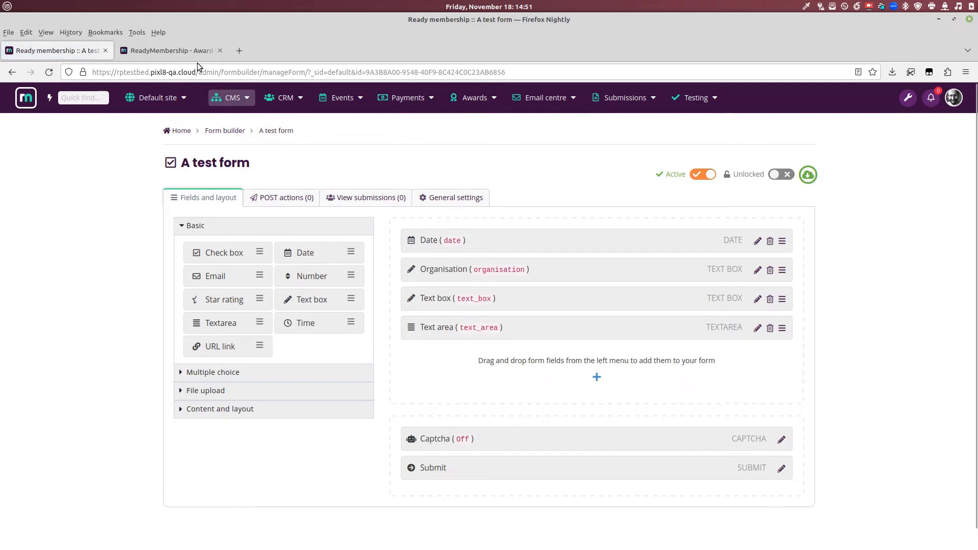
click(186, 53)
key(ctrl+w)
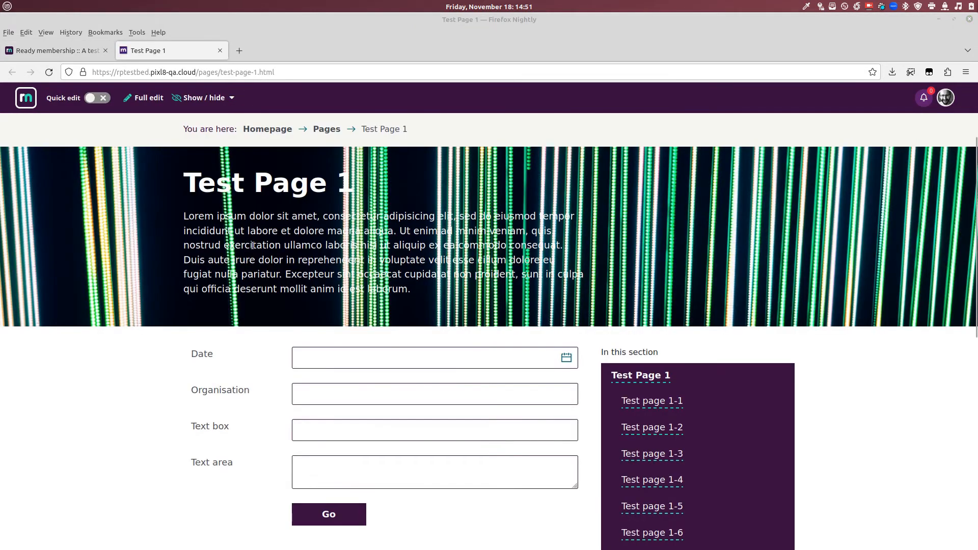
Step: Try the Date and Organisation fields on Test Page 1, then return to the form editor
scroll(334, 288, down, 3)
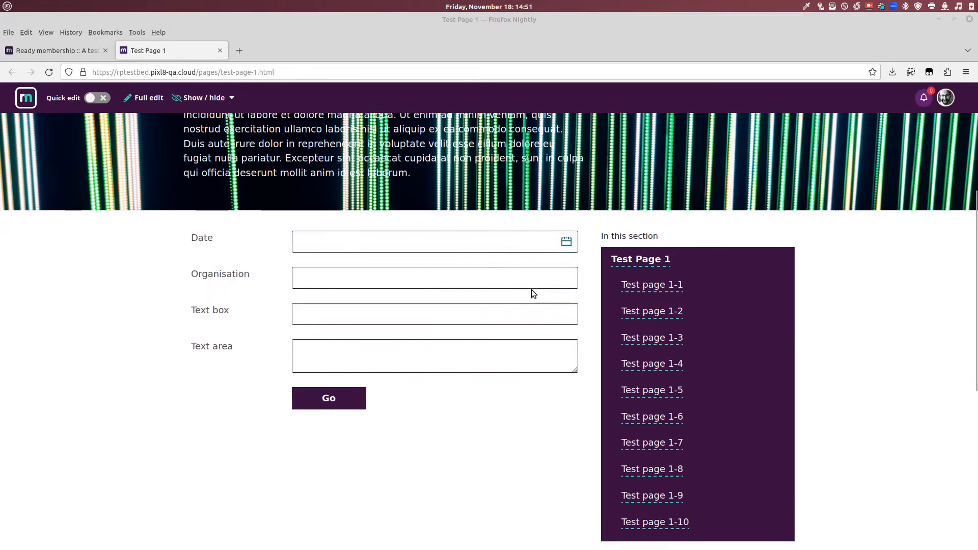
click(324, 238)
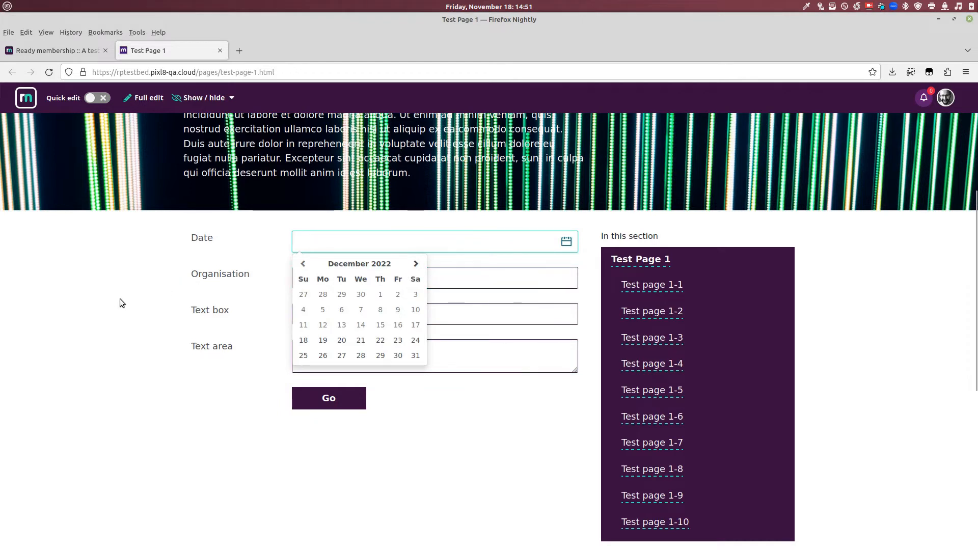
key(Tab)
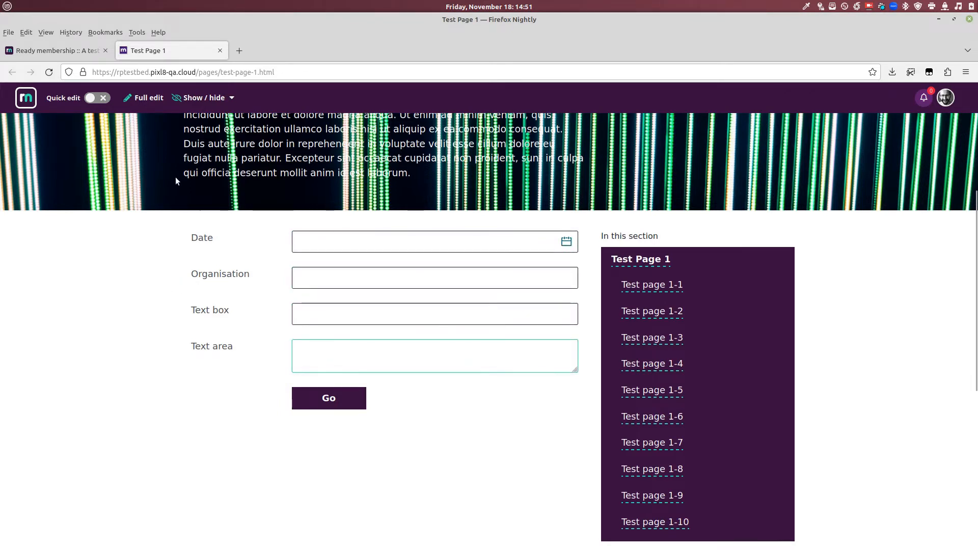
click(47, 53)
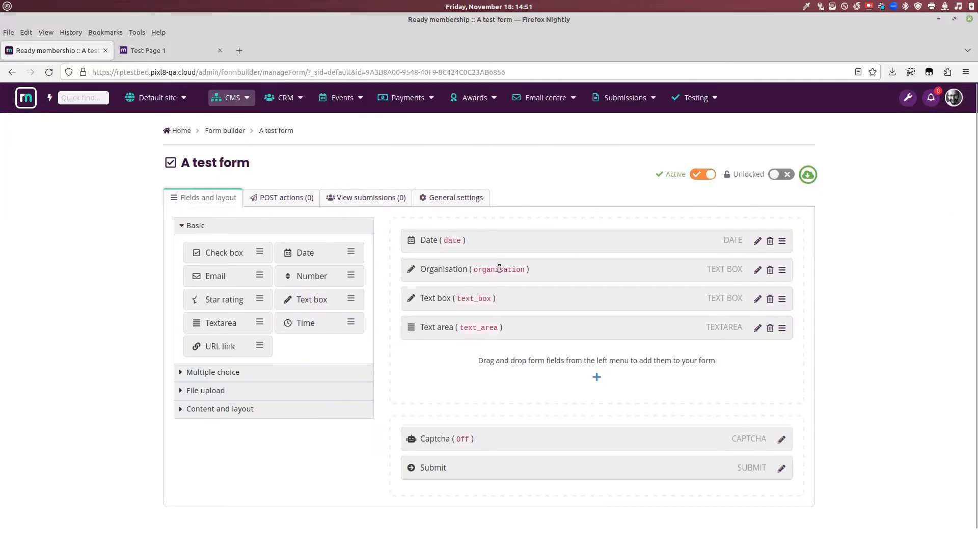
Step: Add a section labelled 'Section 1' at the top of the form
click(222, 412)
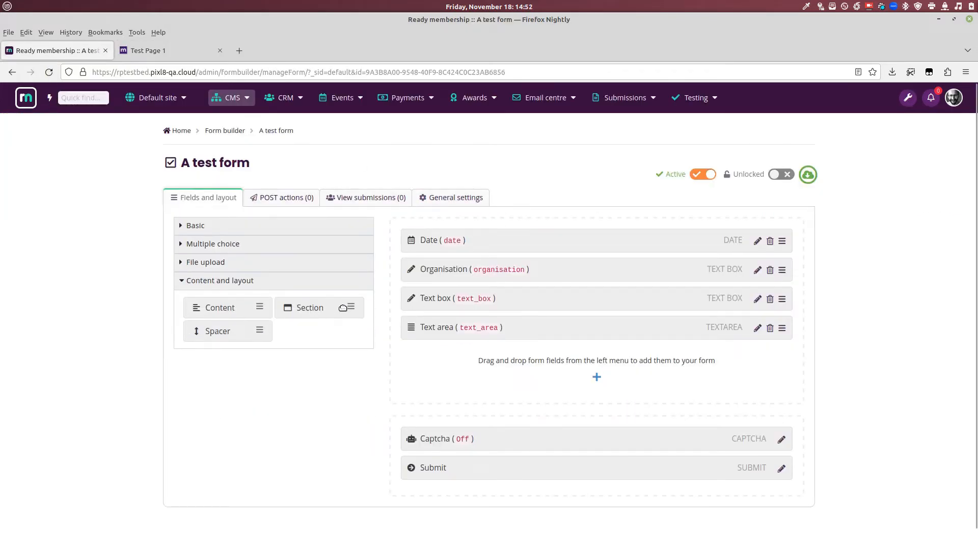
drag(349, 309, 506, 234)
click(231, 179)
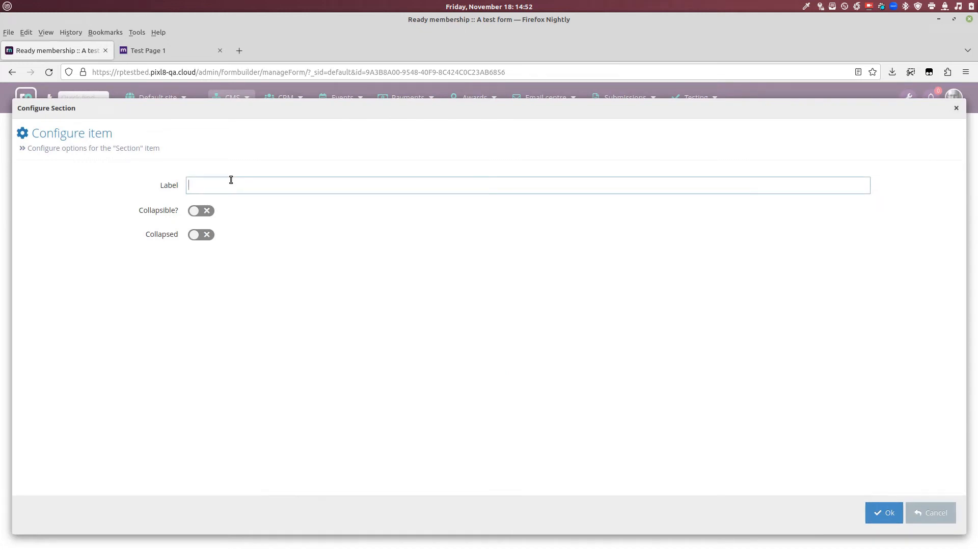
text(Section 1)
click(878, 513)
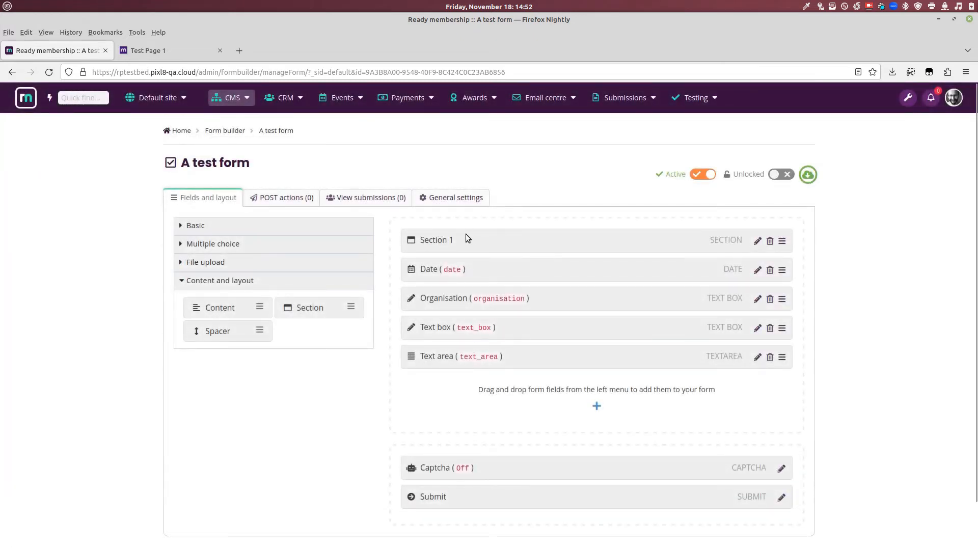
Step: Add 'Section 2' between Organisation and Text box, then view Test Page 1
drag(305, 308, 471, 331)
click(244, 186)
text(Sec)
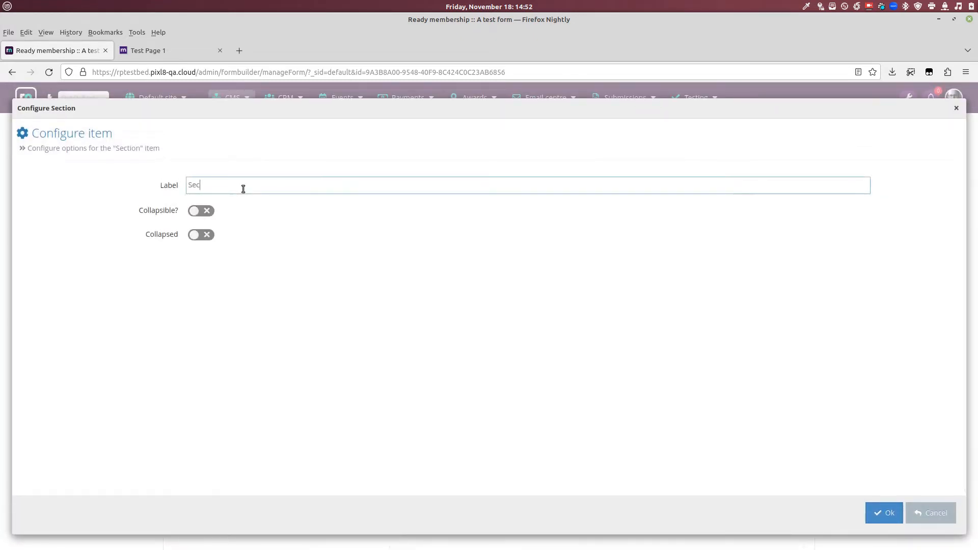
text(tion 2)
click(886, 512)
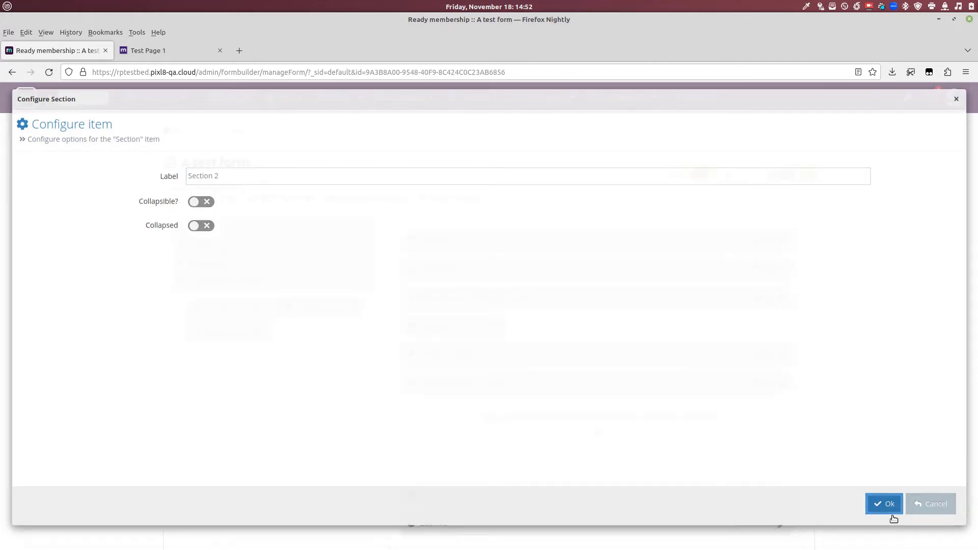
scroll(539, 440, down, 2)
scroll(549, 294, up, 3)
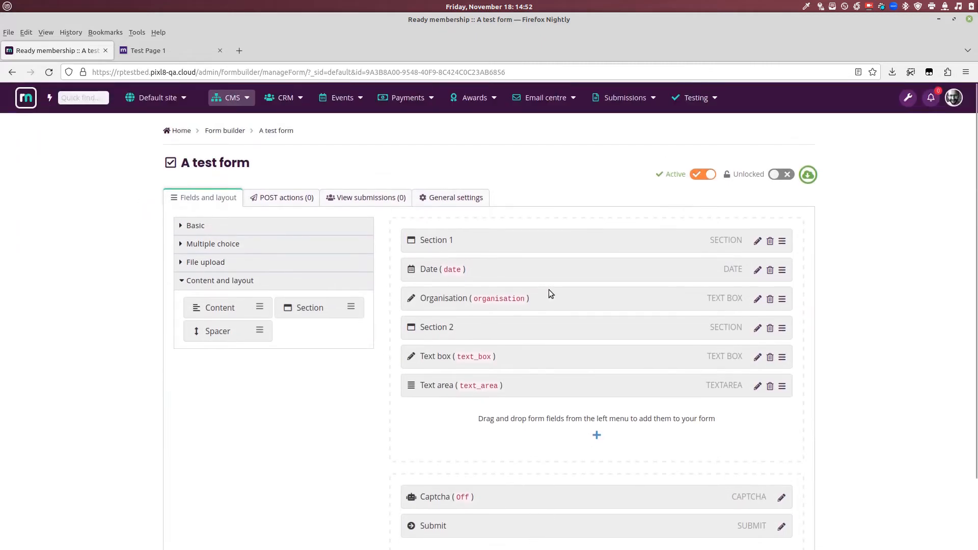
click(171, 50)
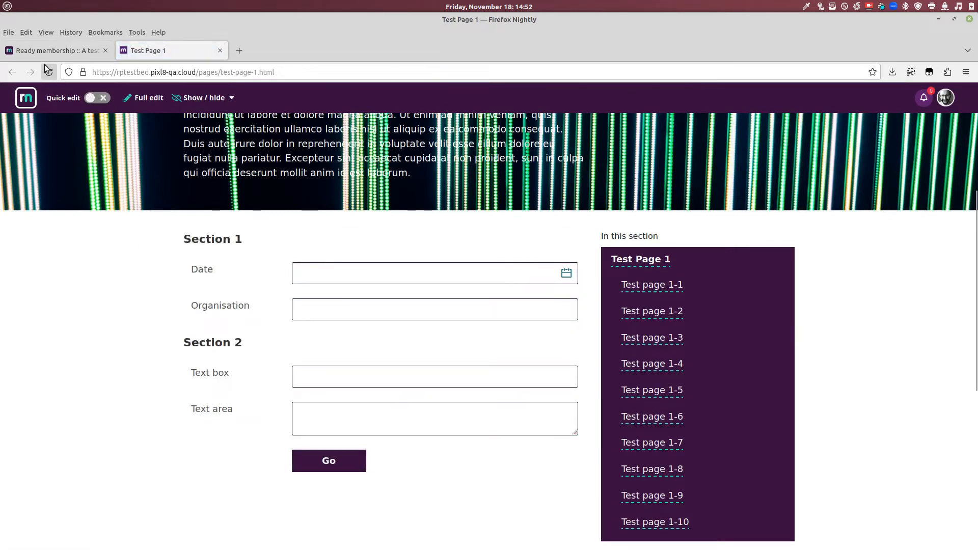
Step: Back in A test form, make Section 1 collapsible and set it to start collapsed
click(41, 51)
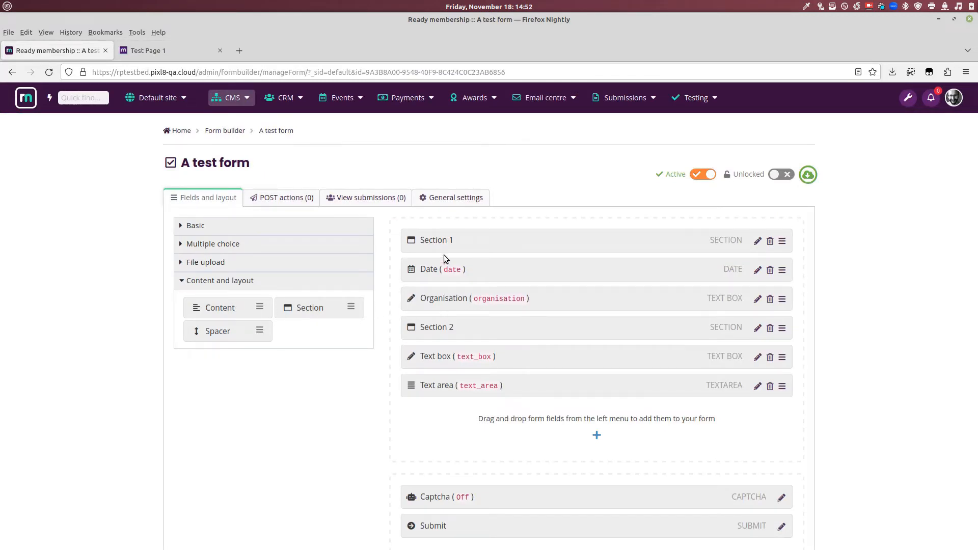
scroll(504, 249, down, 2)
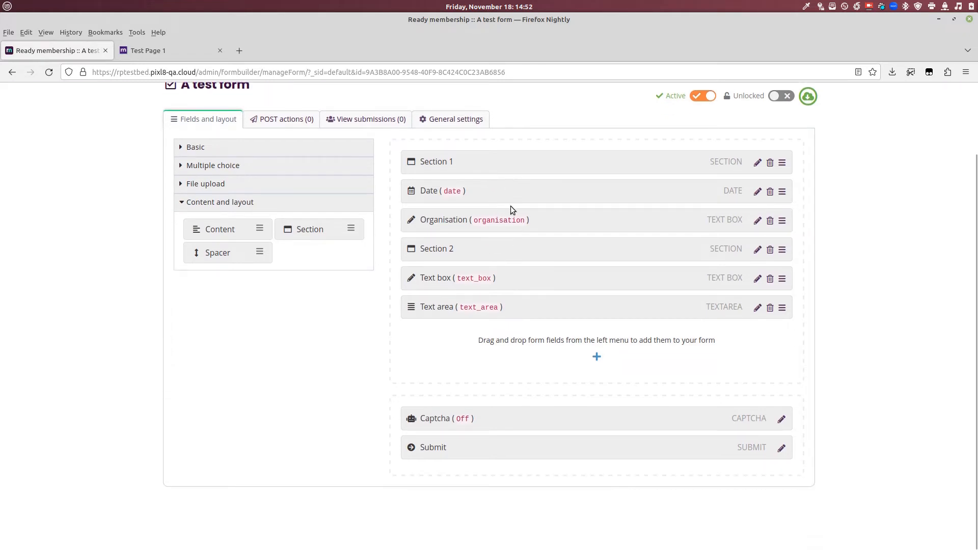
click(757, 162)
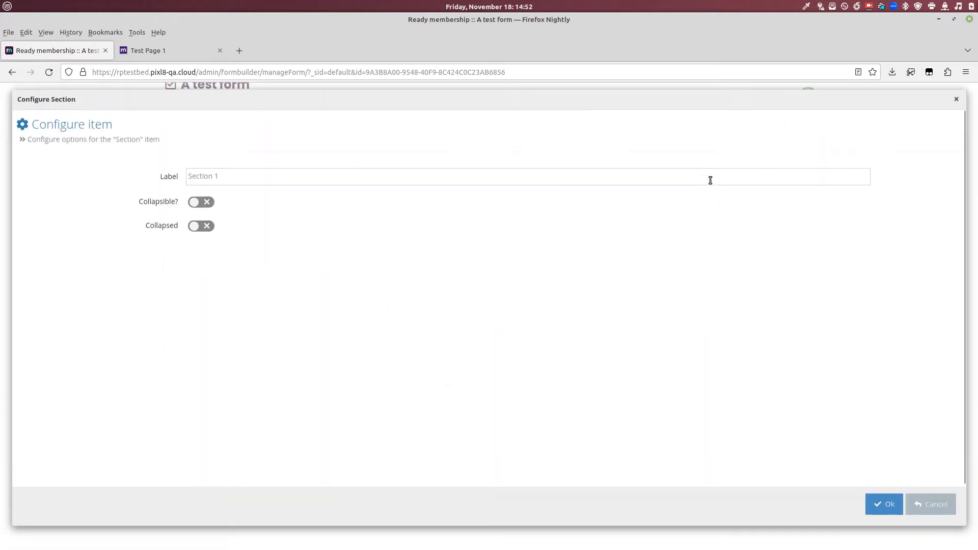
click(200, 211)
click(199, 235)
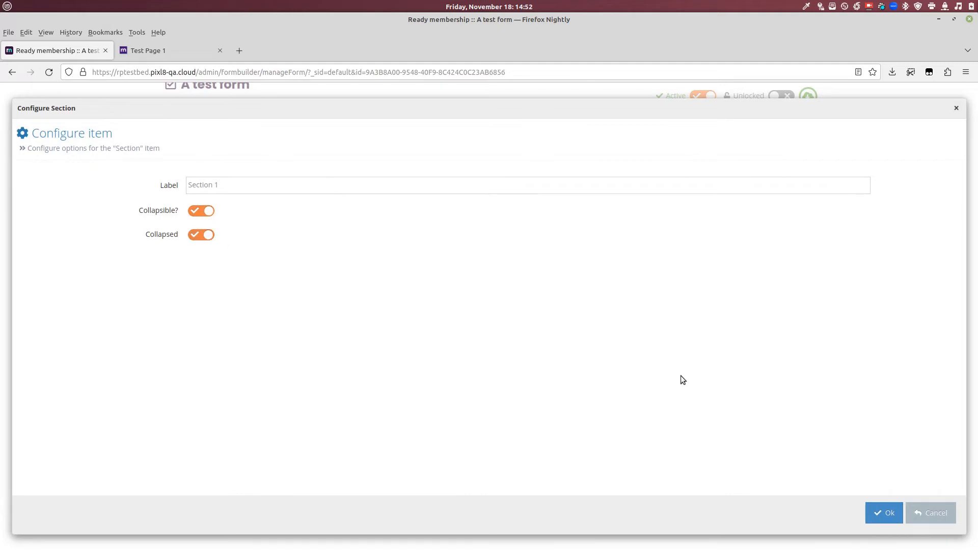
click(883, 513)
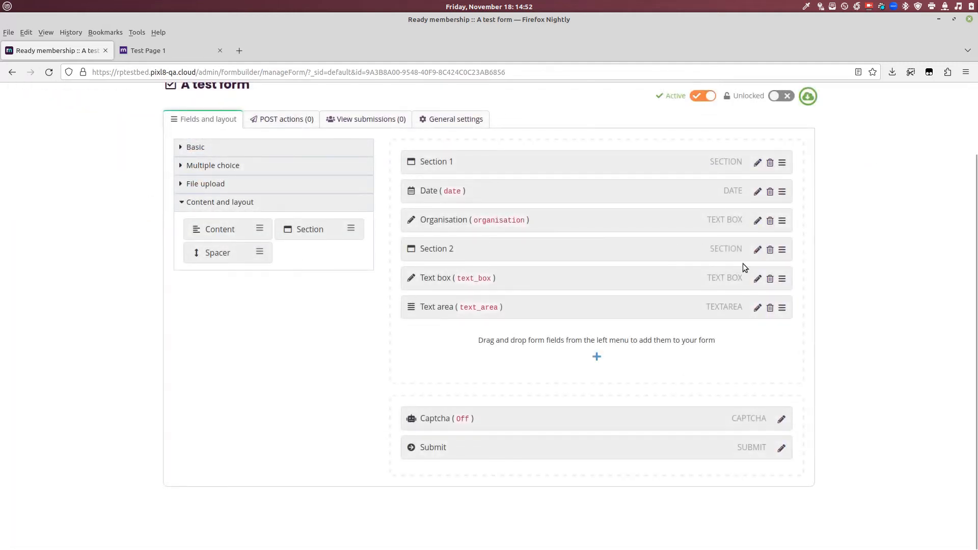
Step: Make Section 2 collapsible and set it to start collapsed
click(757, 251)
click(199, 211)
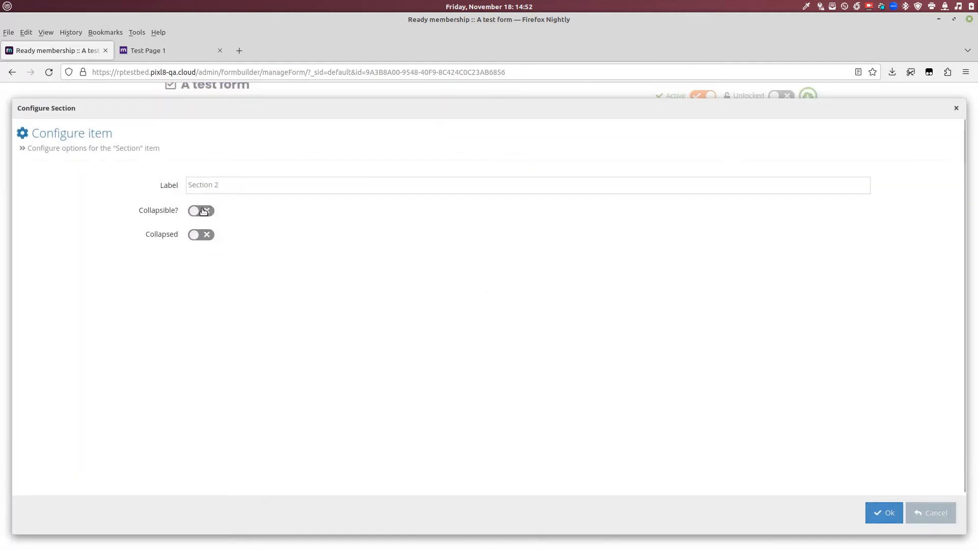
click(874, 513)
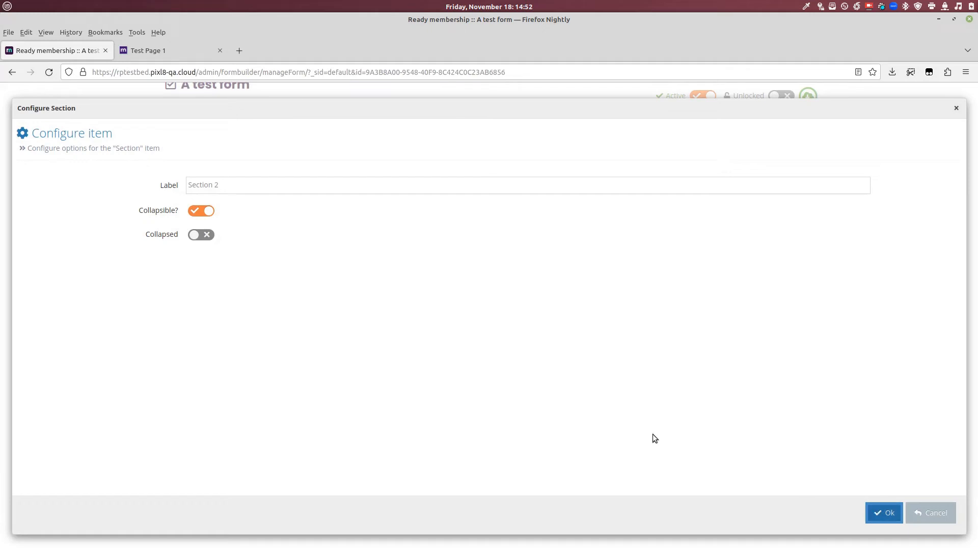
click(198, 235)
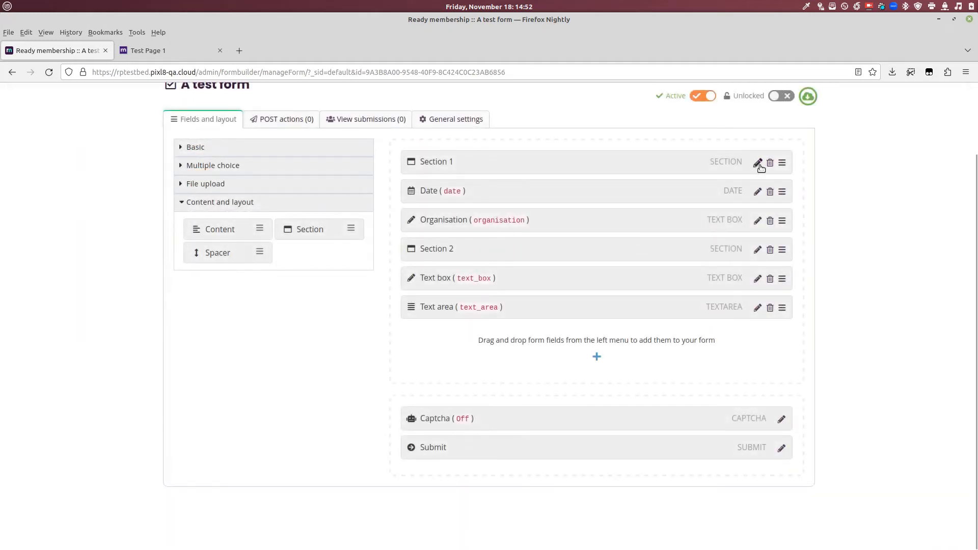
Step: Turn off Section 1's start-collapsed setting, then view the form on Test Page 1
click(758, 164)
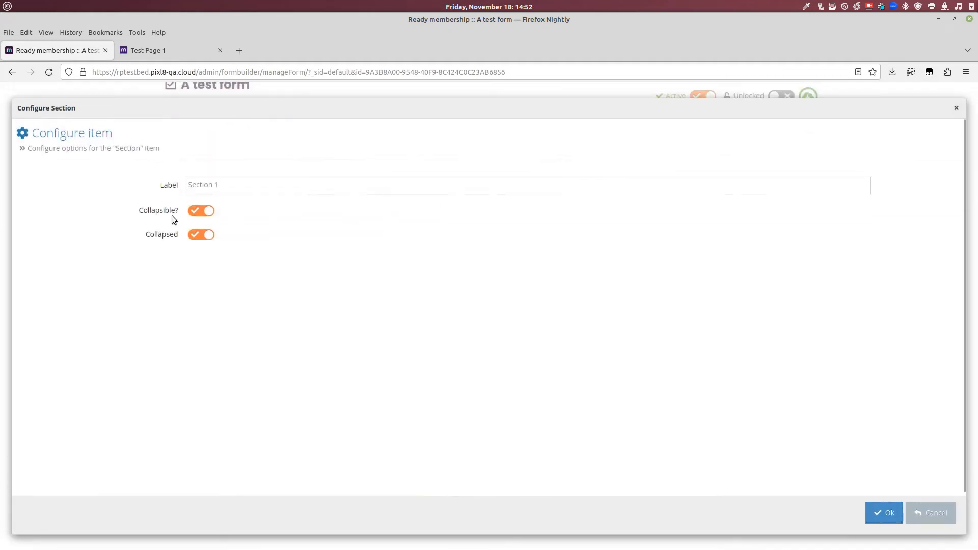
click(194, 236)
click(884, 513)
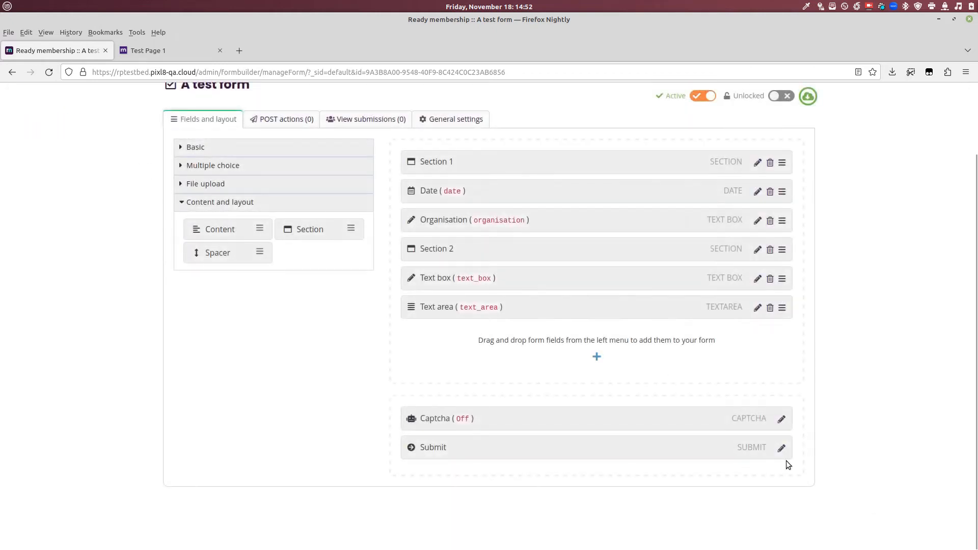
click(196, 56)
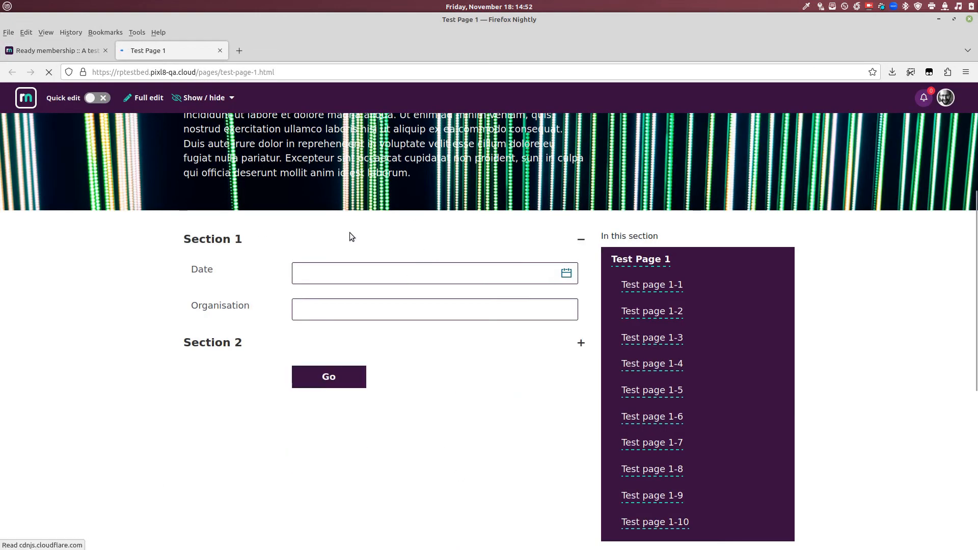
Step: Collapse and expand Section 1 and Section 2 on Test Page 1 to test their toggles
click(580, 240)
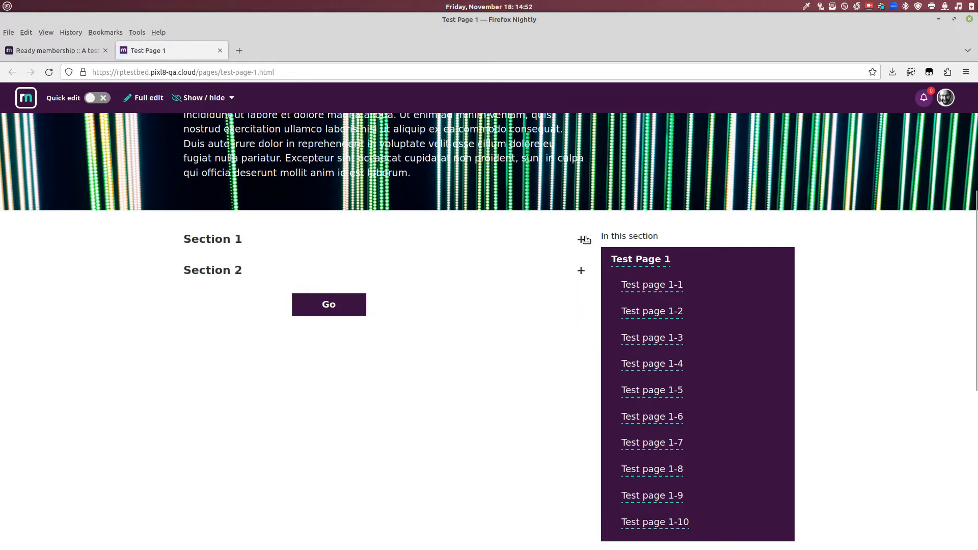
click(581, 240)
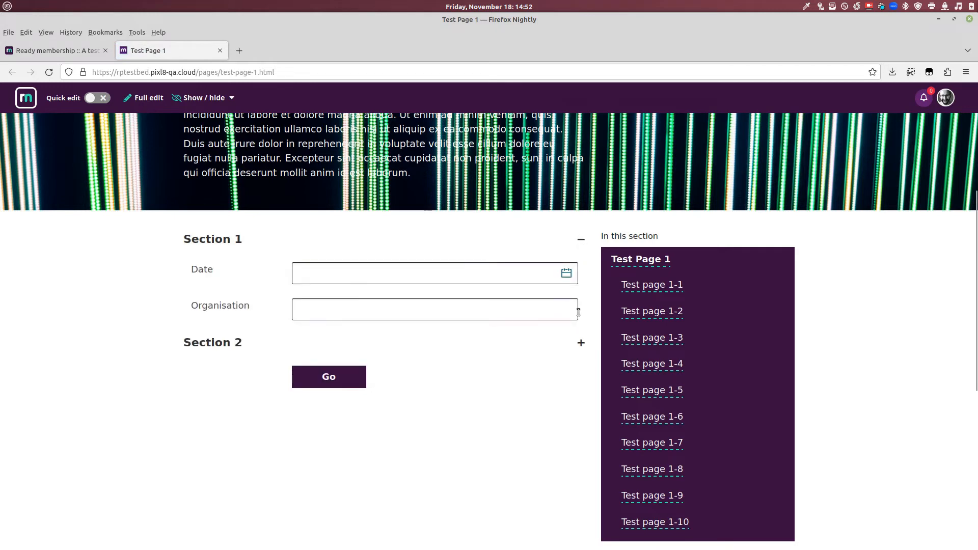
click(581, 342)
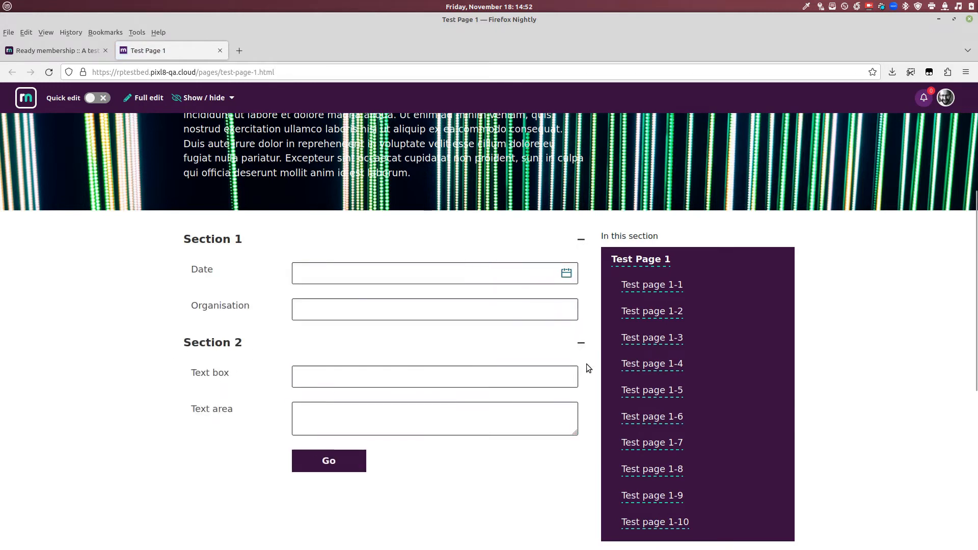
click(581, 348)
click(581, 346)
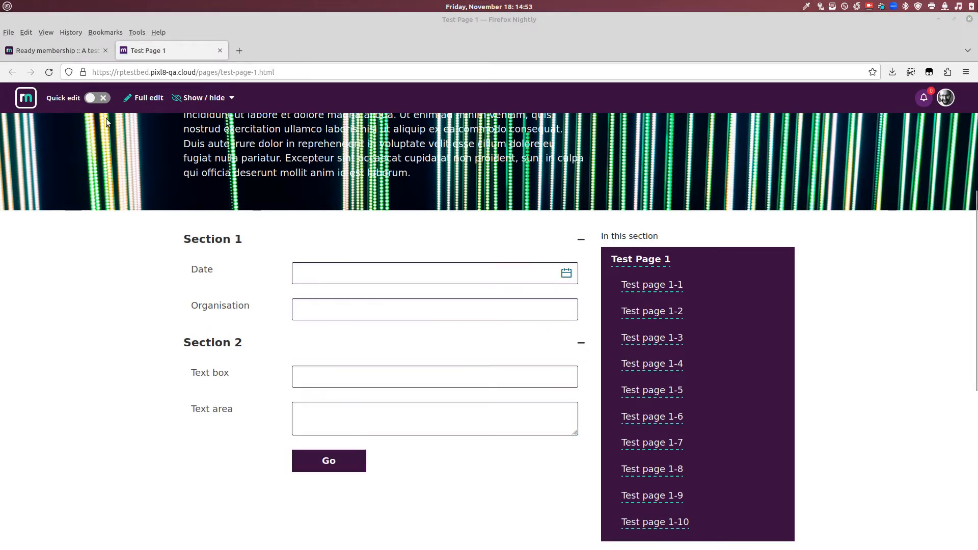
Step: Close the Test Page 1 preview and return to the A test form builder
click(219, 50)
scroll(323, 398, up, 3)
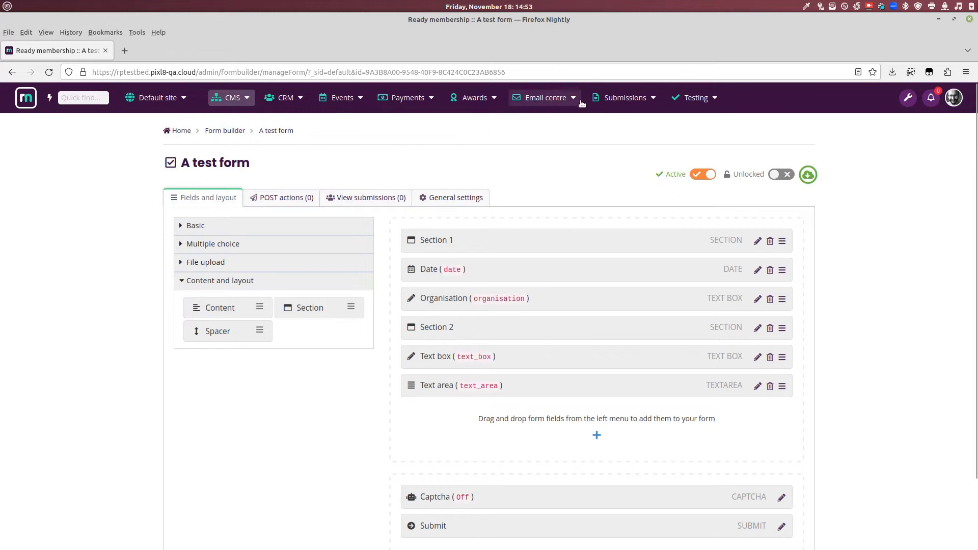
click(288, 101)
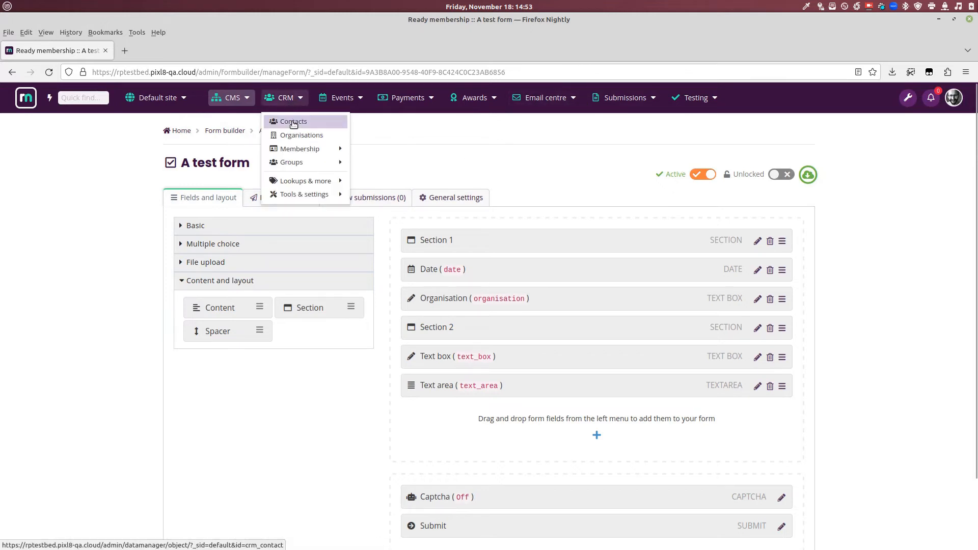
Step: Start a data export from the CRM Organisations list using the NDJSON format
click(301, 135)
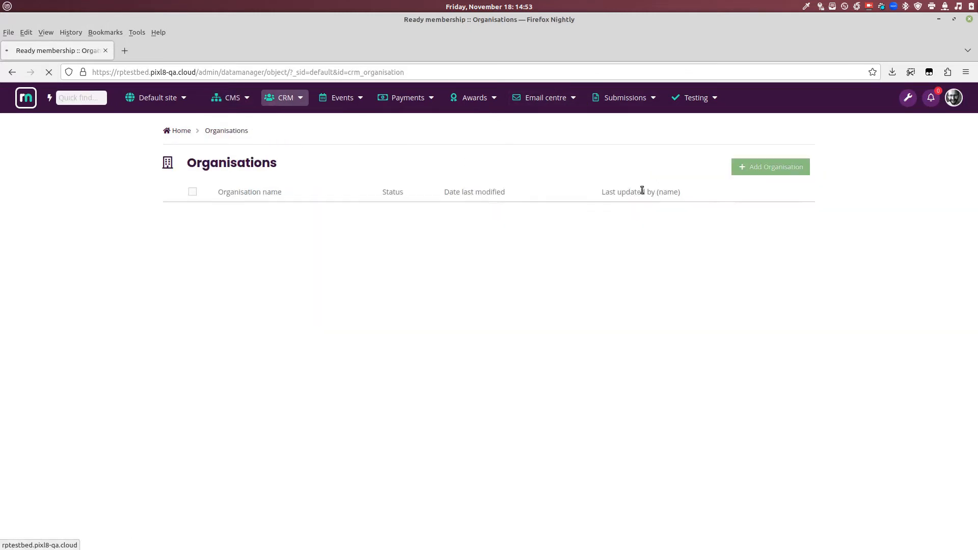
scroll(649, 300, down, 1)
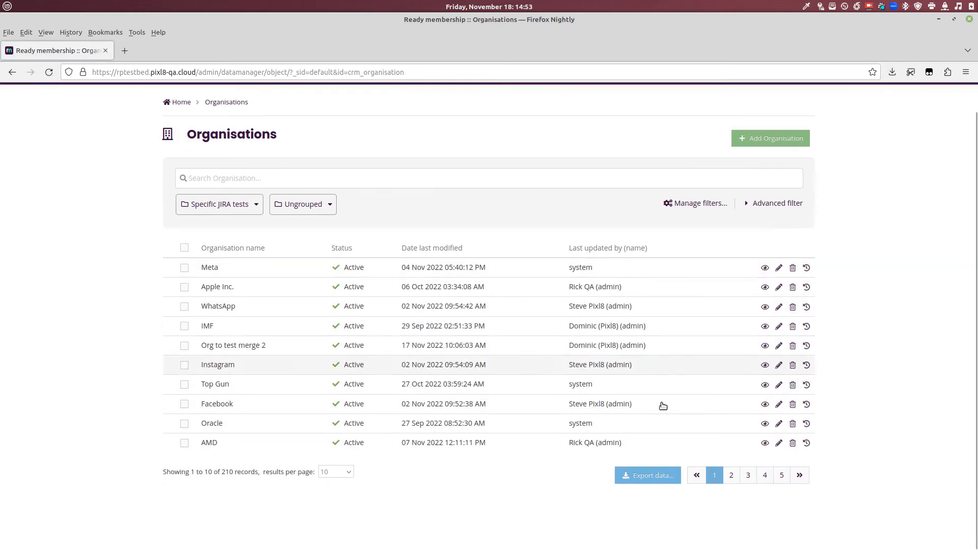
click(649, 477)
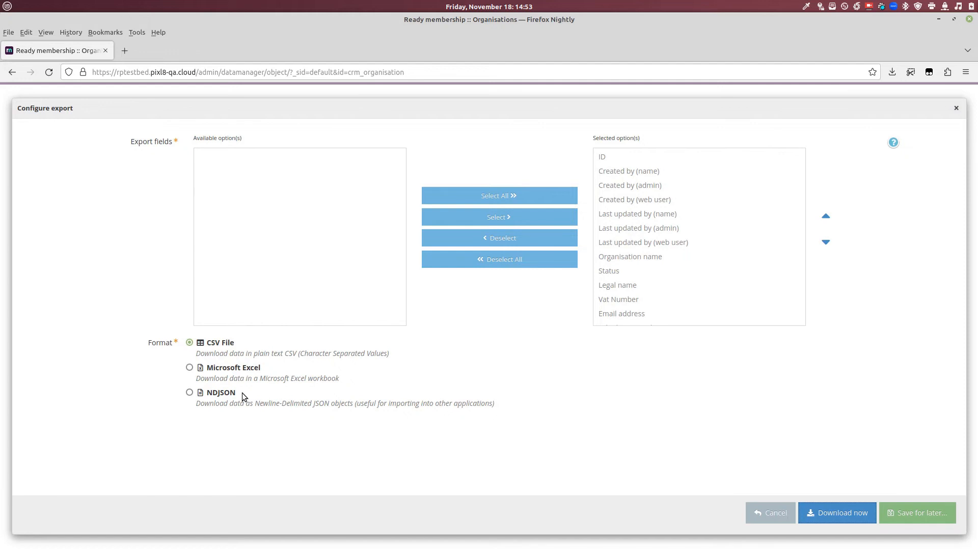
click(239, 393)
Step: Limit the export fields to ID and Organisation name, download, and open the file
click(523, 264)
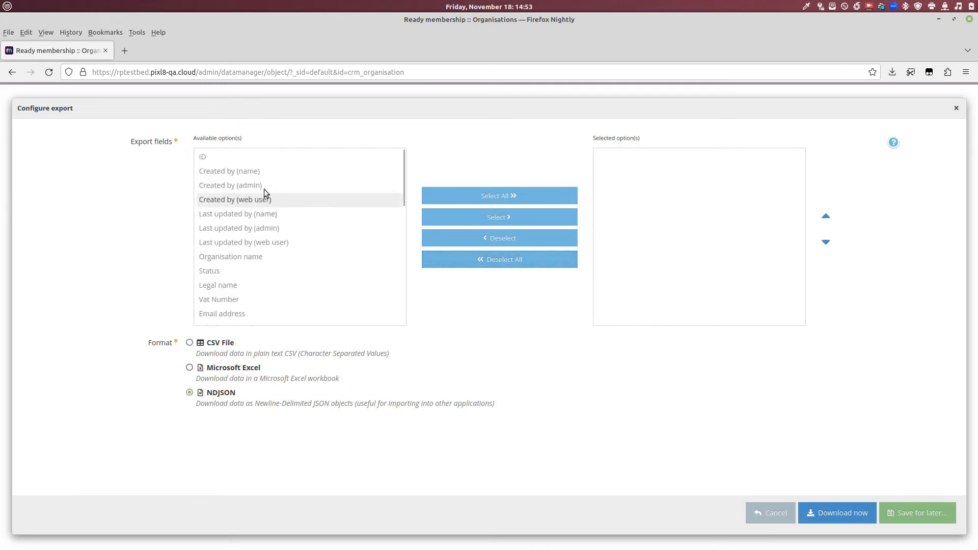
click(225, 158)
click(498, 217)
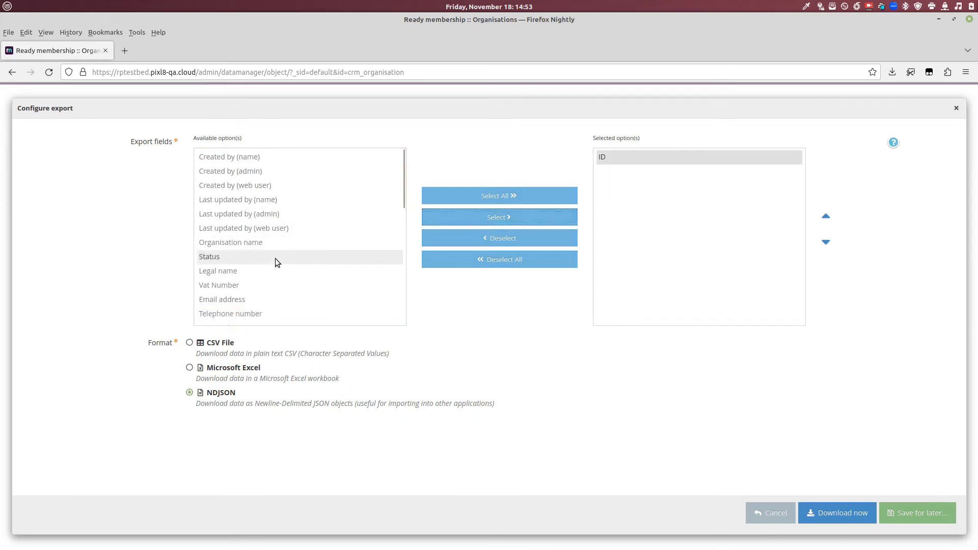
click(254, 243)
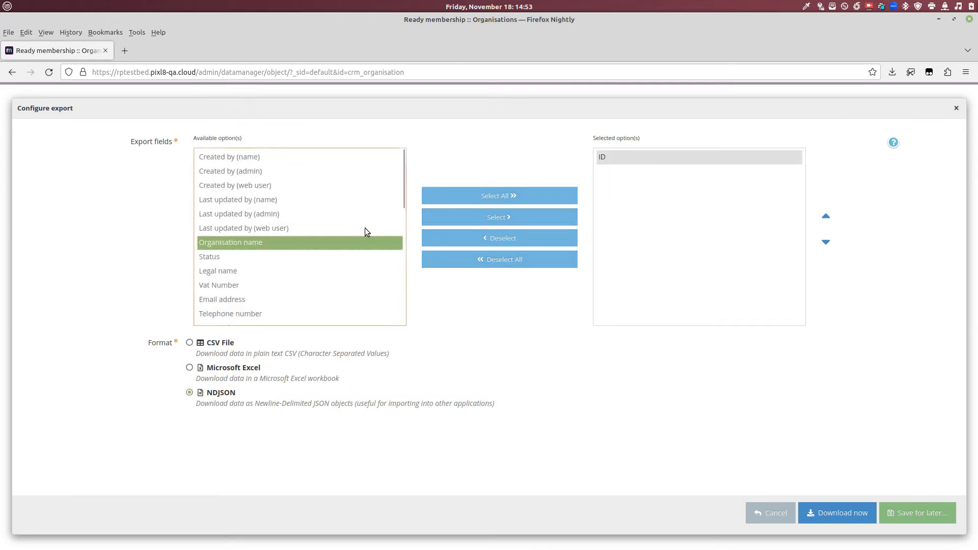
click(498, 217)
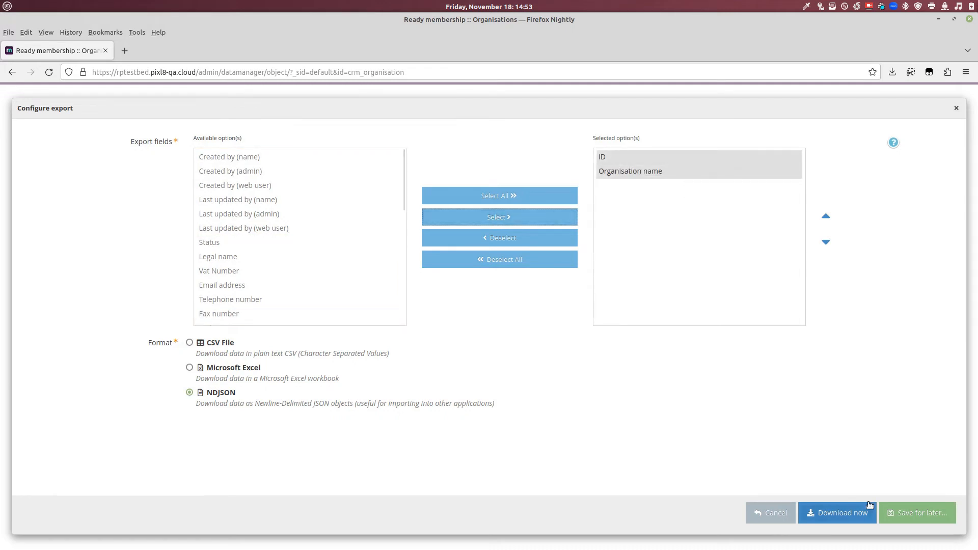
click(852, 517)
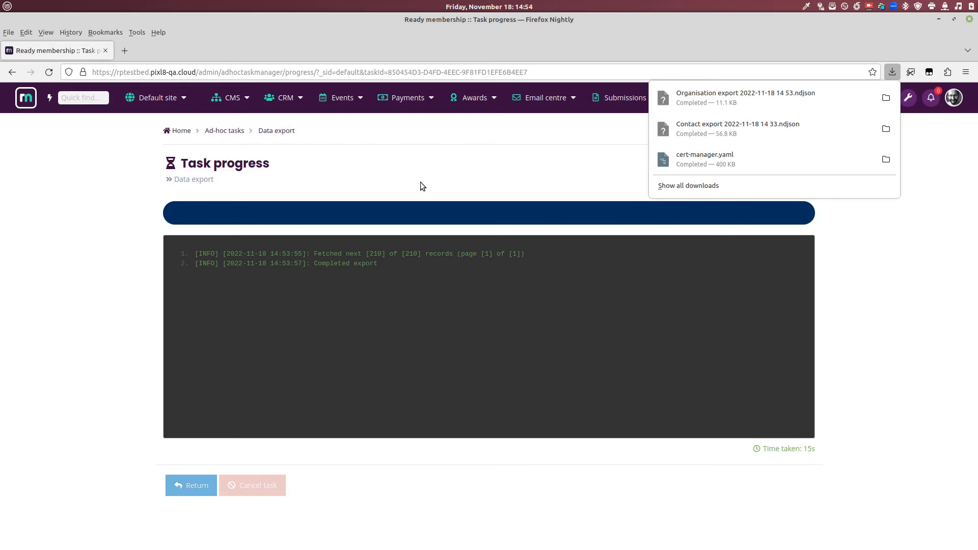
click(713, 108)
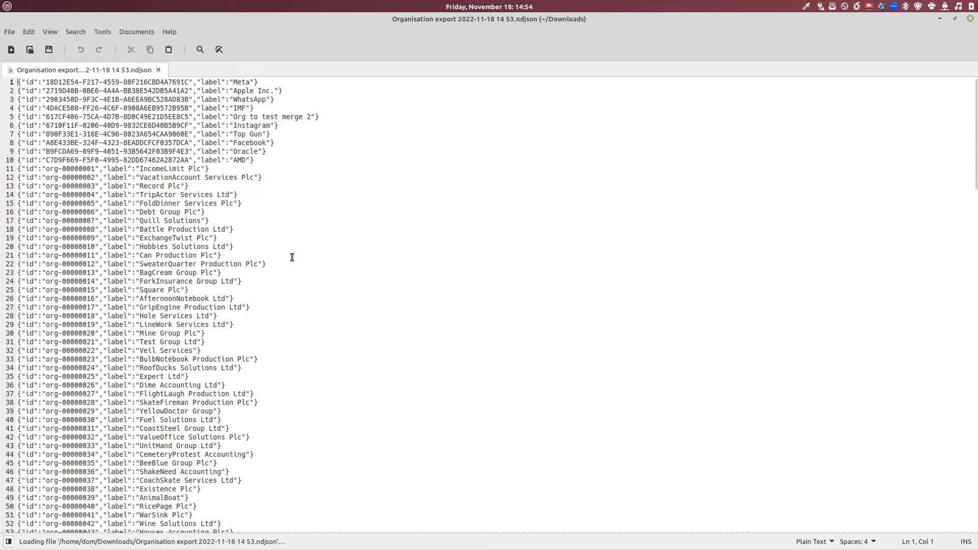
Step: Inspect the LineWork Services Ltd record on line 29, then return to the browser's export progress page
triple_click(264, 324)
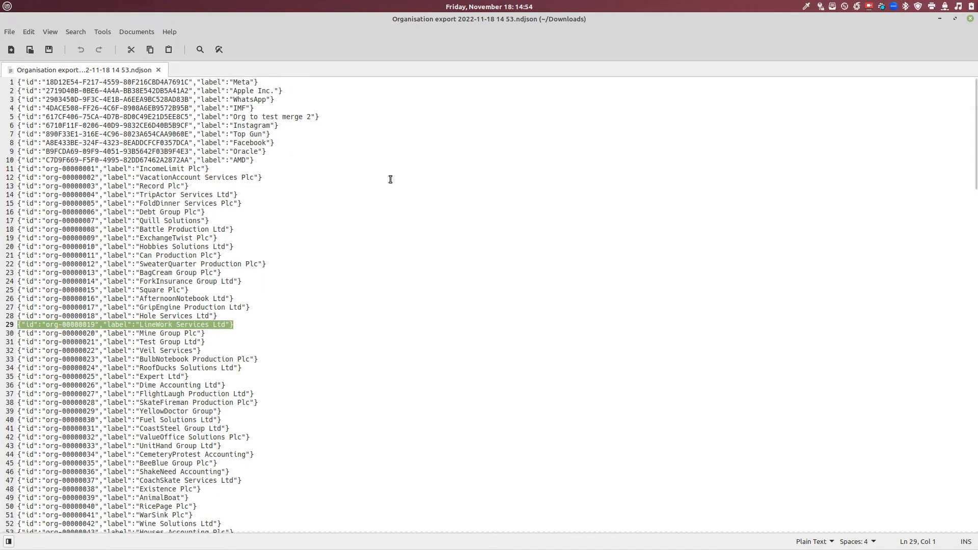
key(alt+Tab)
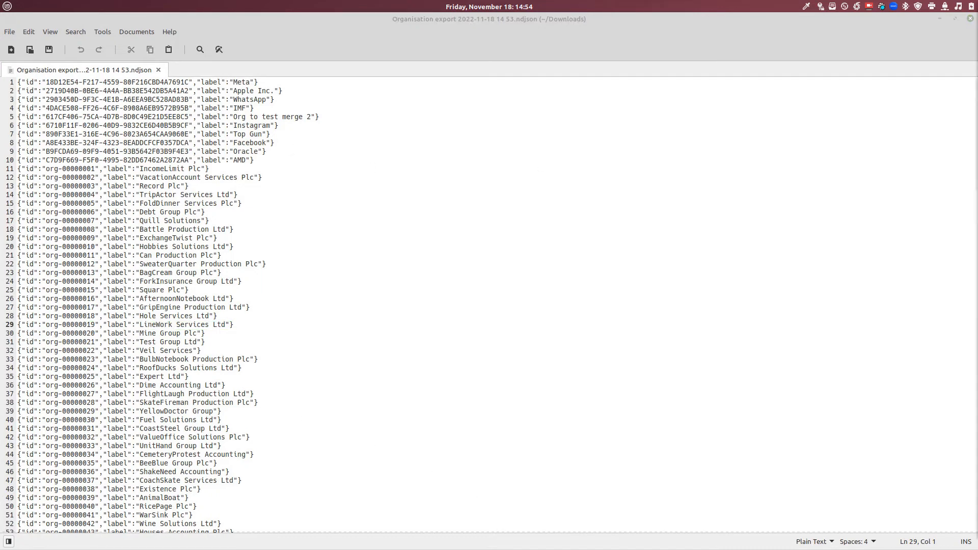
key(alt+Tab)
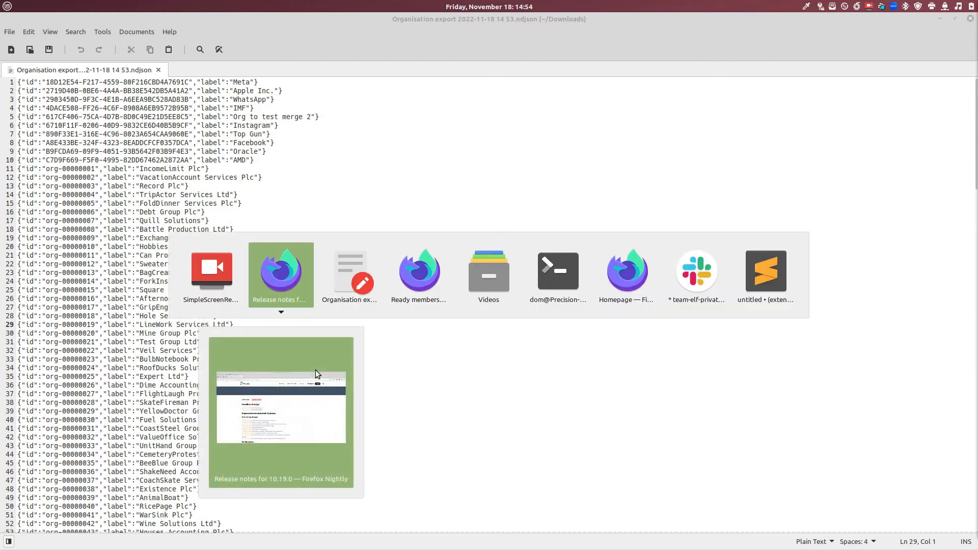
key(alt+Tab)
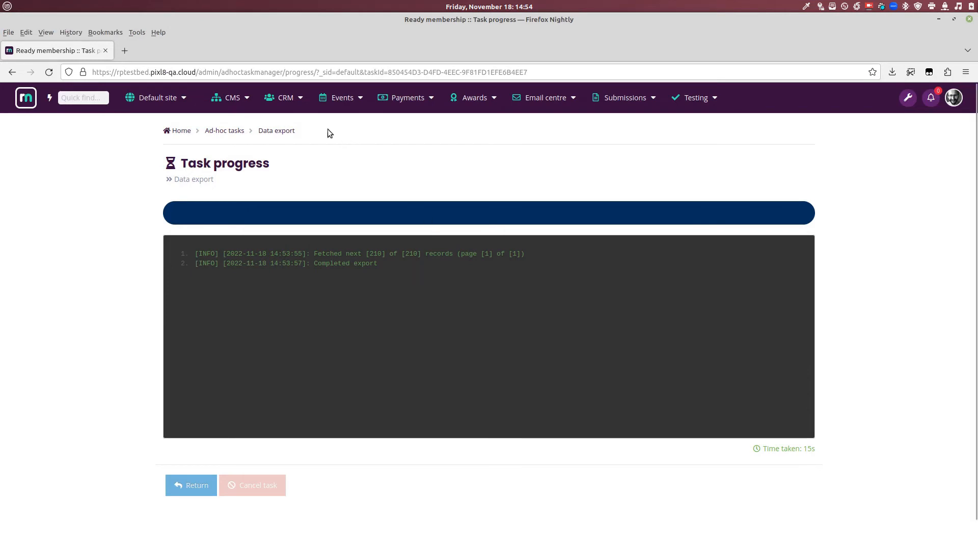
Step: Show all contacts by removing the Active members filter, then open the advanced filter builder
mouse_move(284, 98)
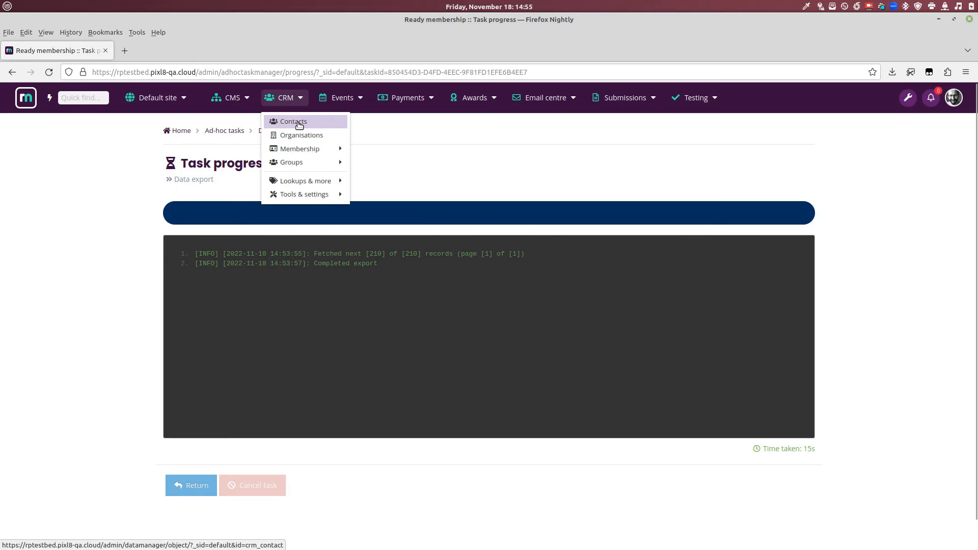
click(299, 124)
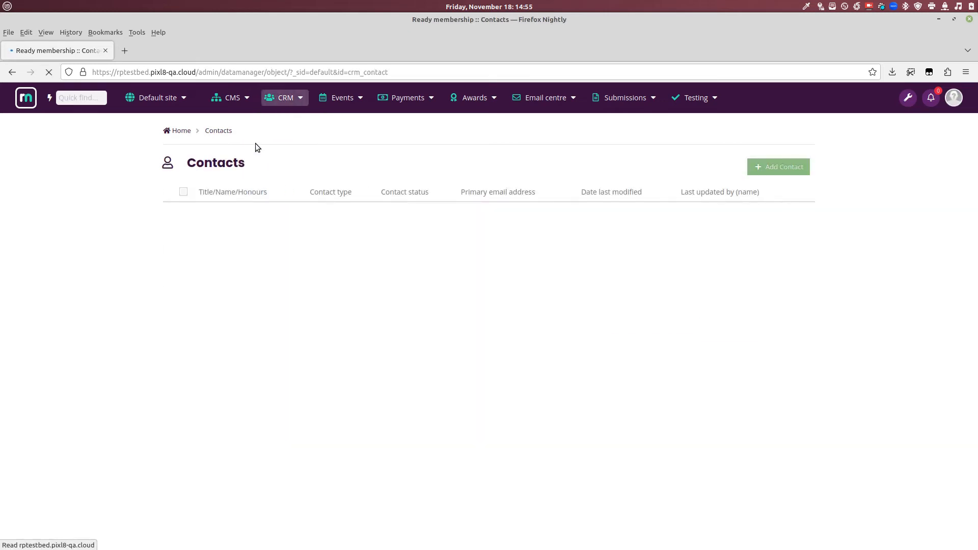
click(210, 233)
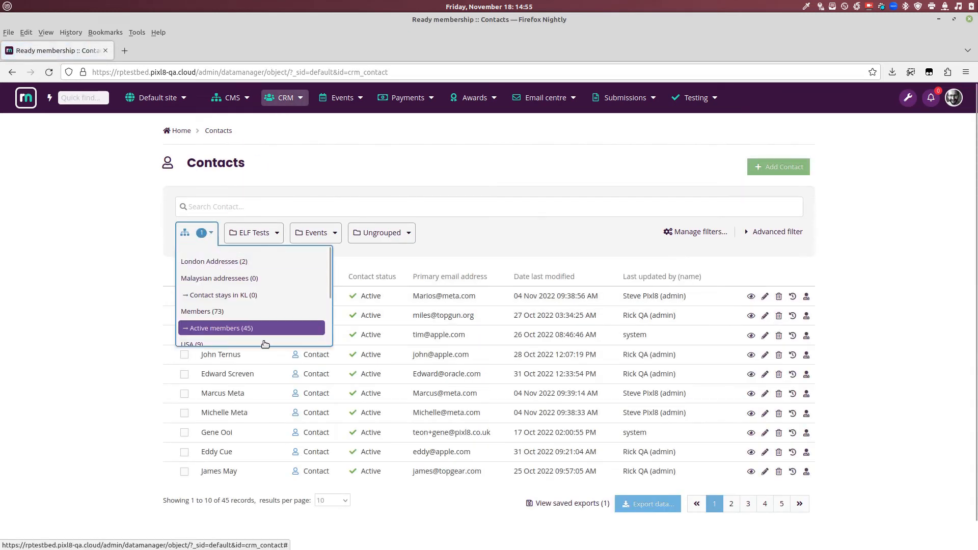
click(219, 328)
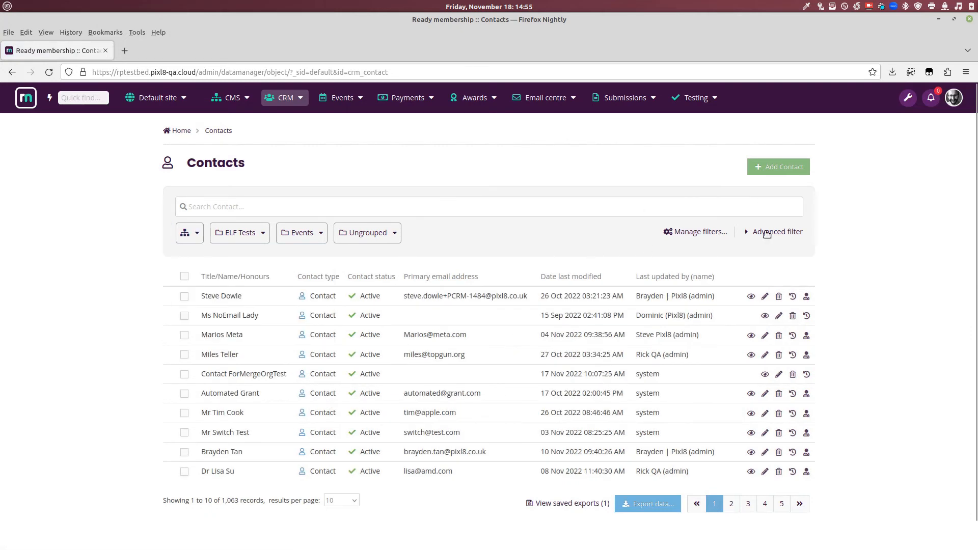
click(766, 233)
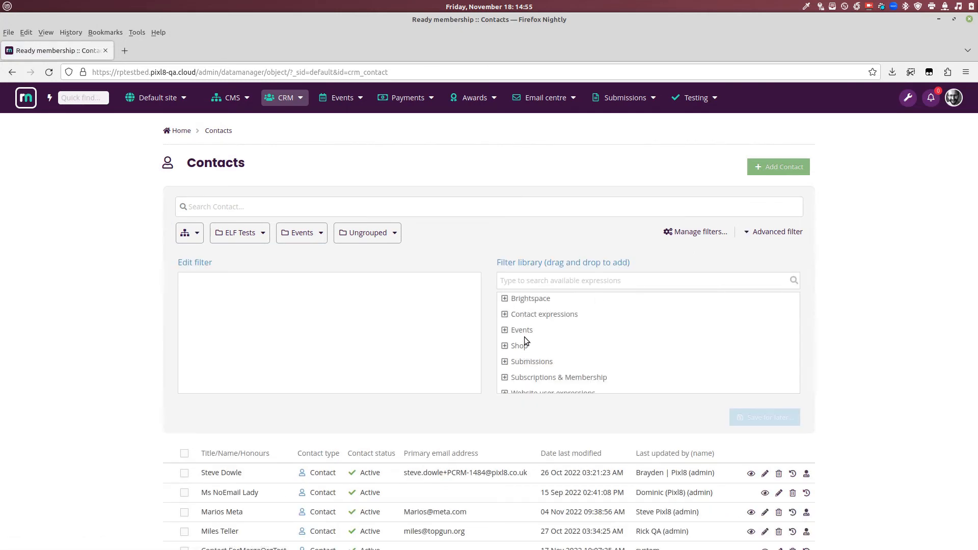
Step: Search the filter library for 'contact match' and add 'Contact matches saved filters' to Edit filter
drag(205, 163, 273, 160)
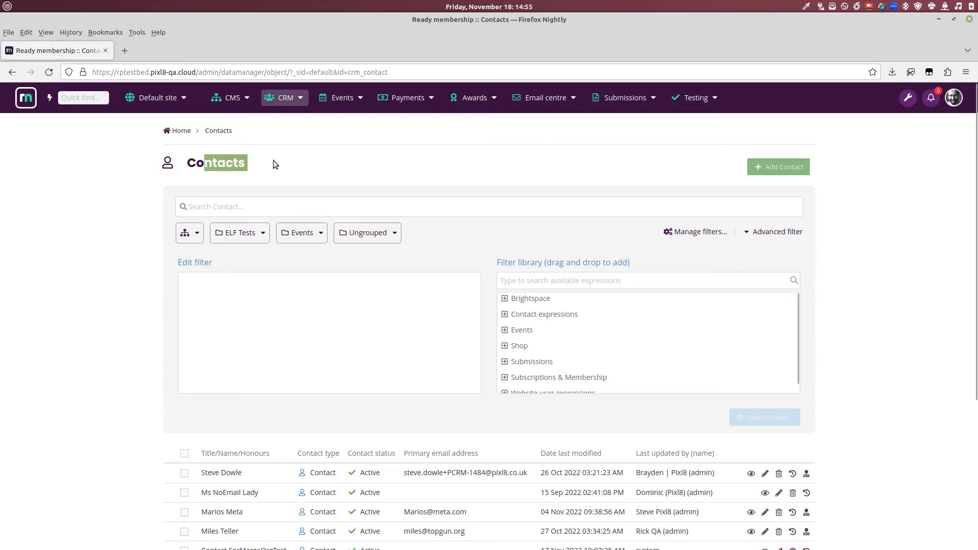
click(527, 314)
click(546, 280)
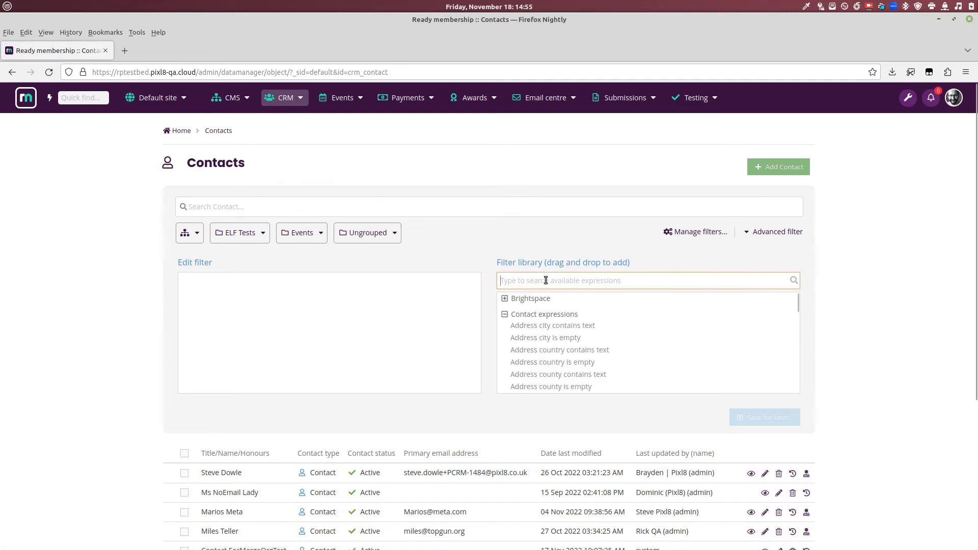
text(contact mat)
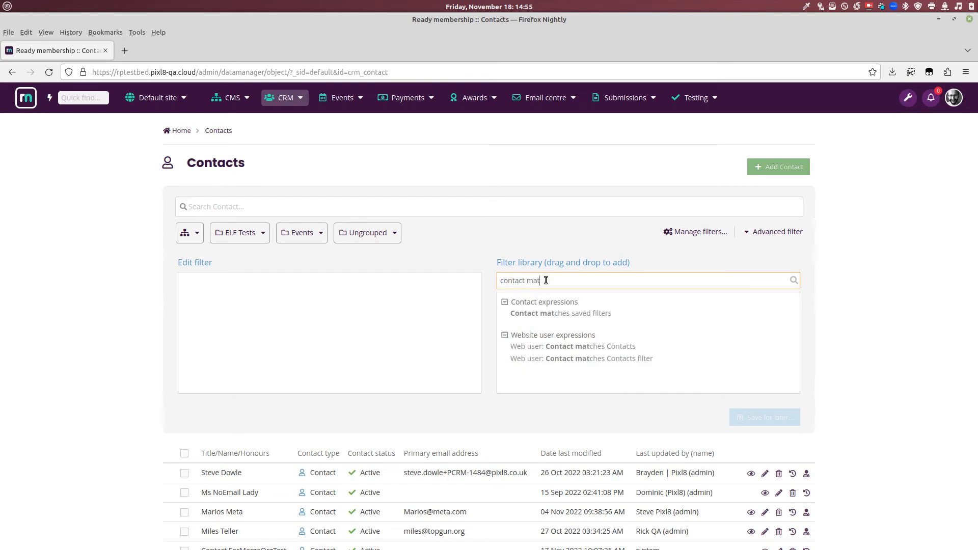
text(ch)
drag(568, 314, 278, 313)
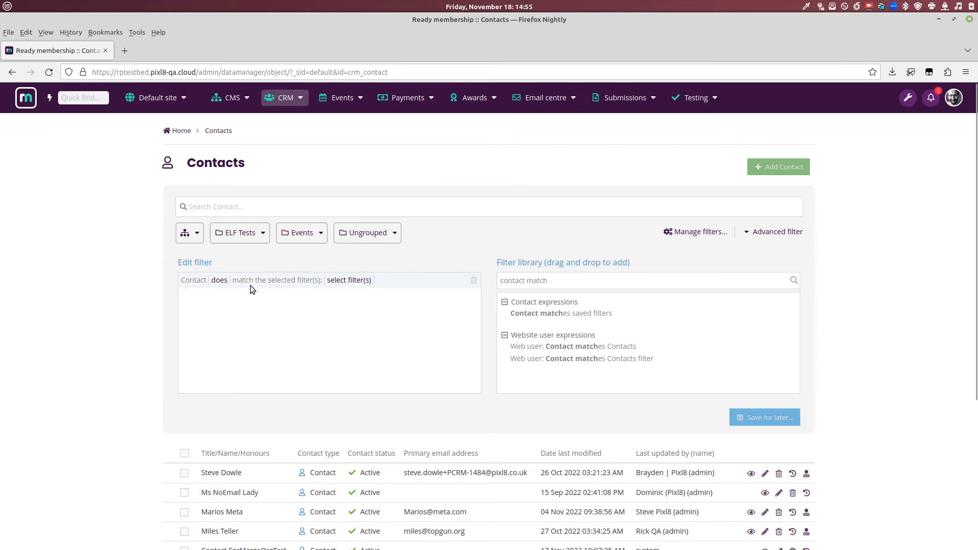
Step: Select the Active members and Contact resides in California saved filters for the condition
click(356, 280)
click(362, 143)
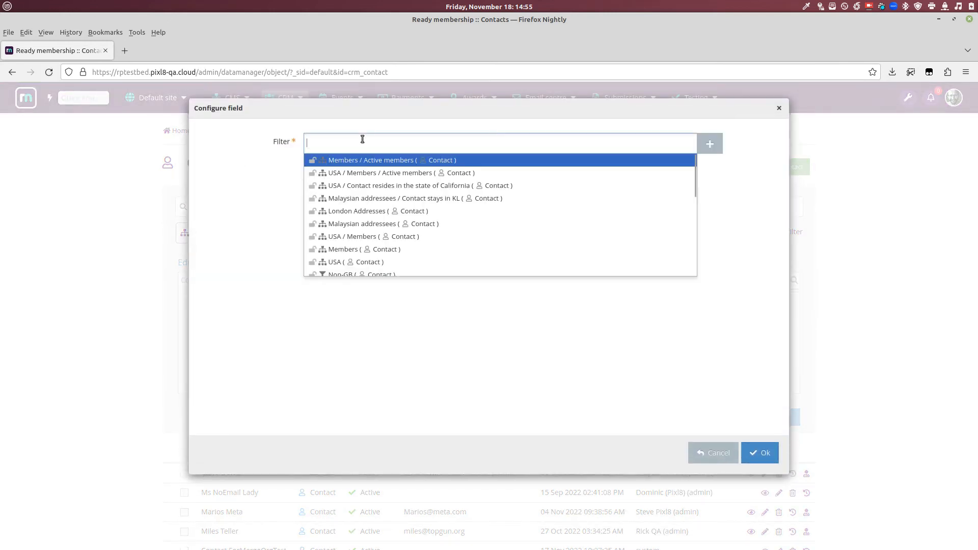
click(366, 160)
click(484, 144)
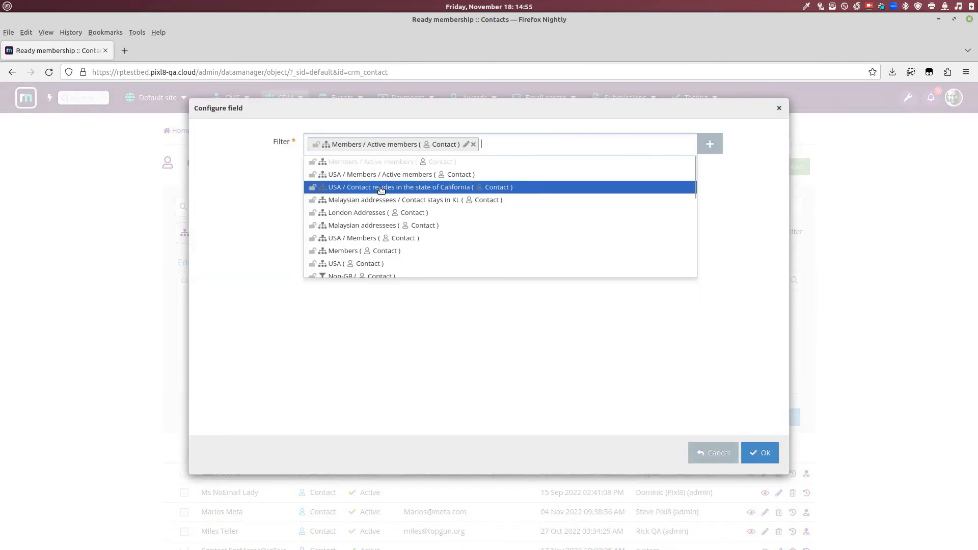
click(383, 188)
click(763, 454)
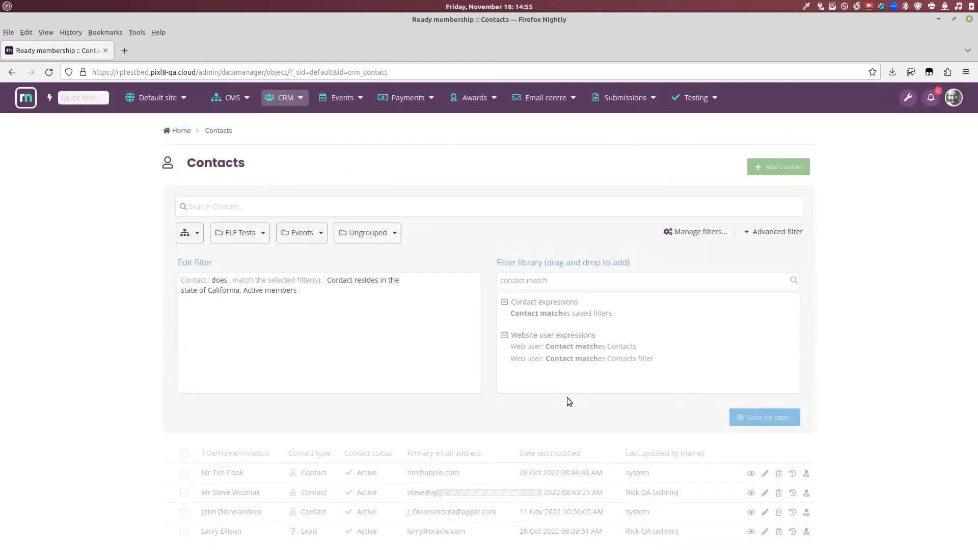
Step: Switch the condition from 'does match' to 'does not match'
scroll(340, 368, down, 2)
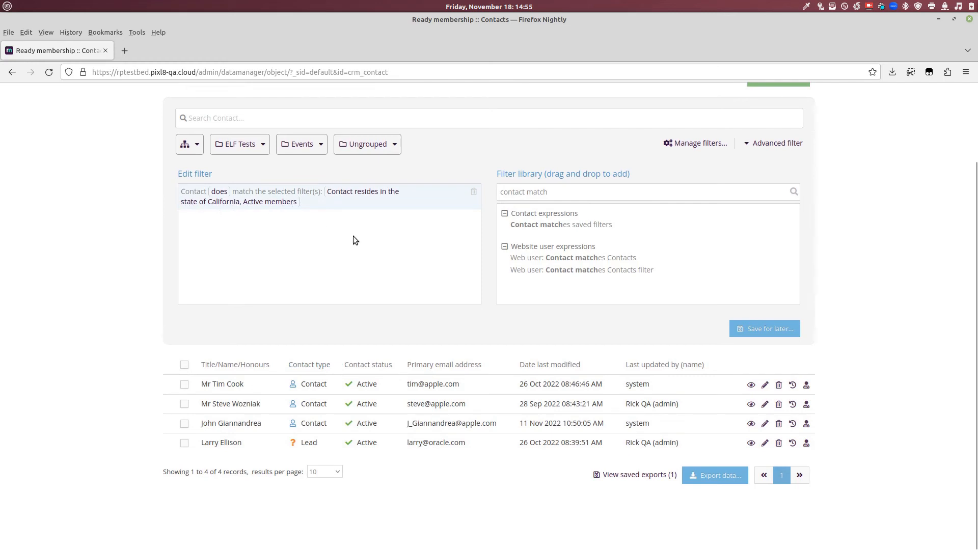
click(226, 193)
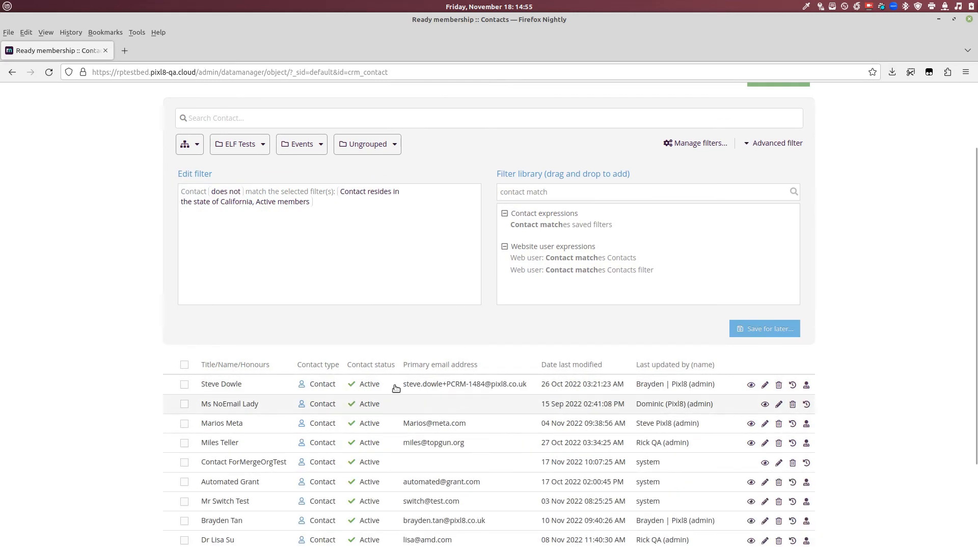
scroll(485, 400, down, 3)
scroll(462, 406, up, 3)
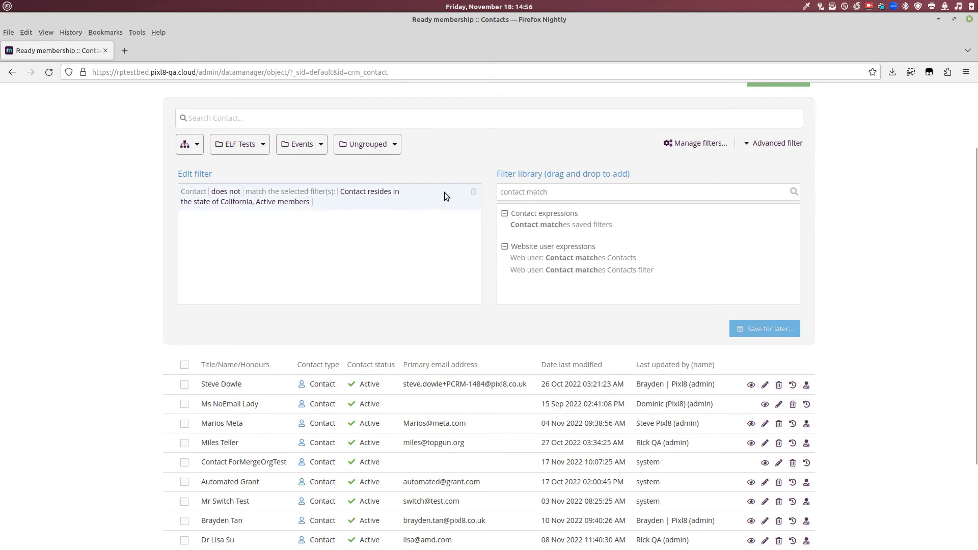
key(alt+Tab)
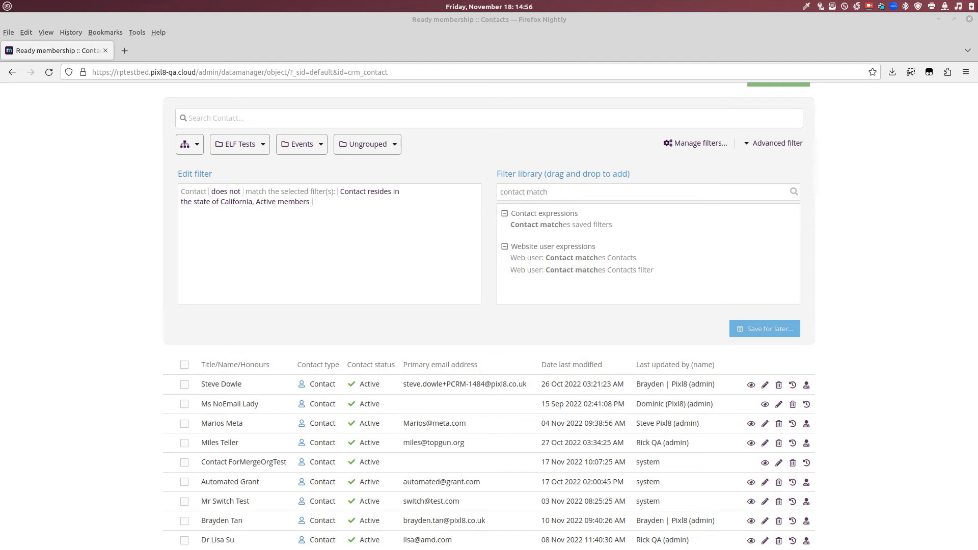
Step: Collapse the advanced filter editor so the contacts list sits under the search bar
click(794, 298)
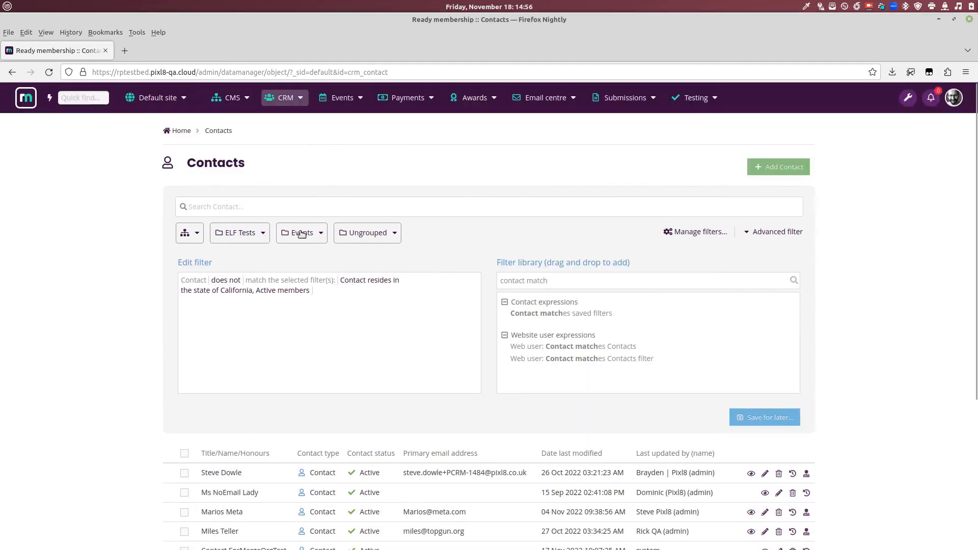
scroll(349, 155, up, 3)
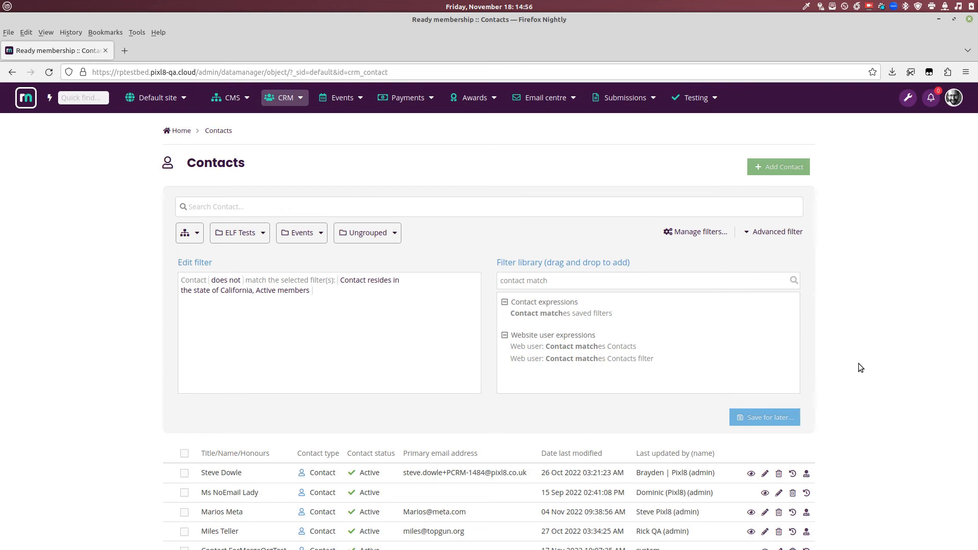
click(771, 232)
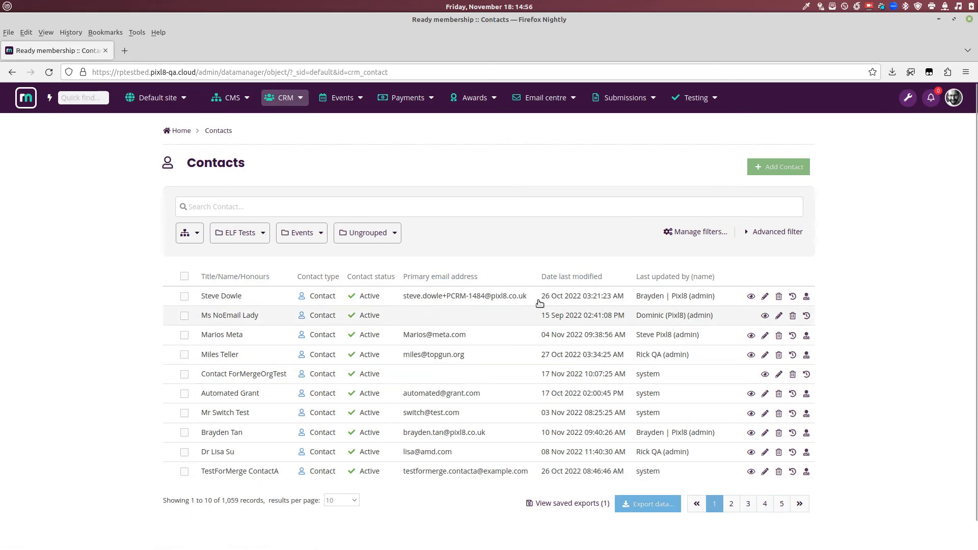
Step: Open the contact export settings and cancel without exporting
click(648, 504)
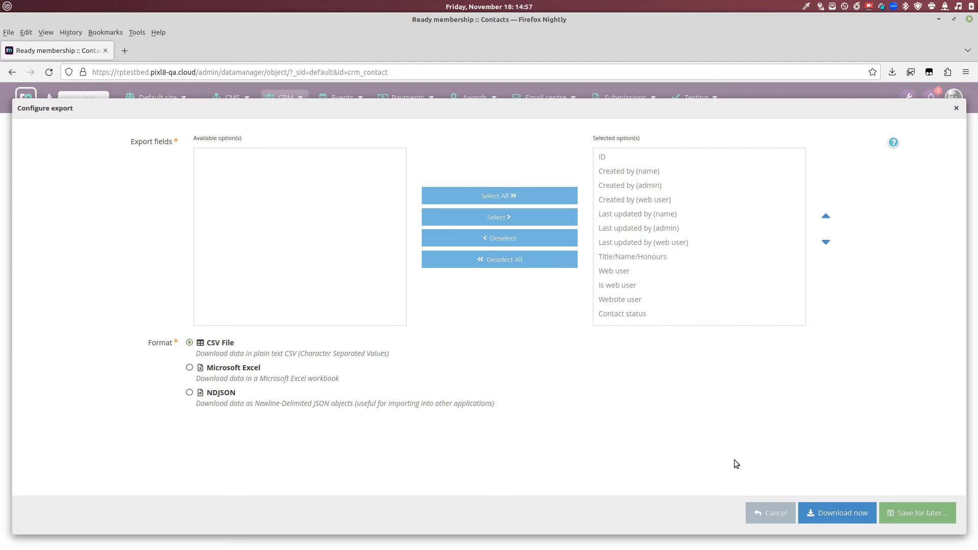
click(922, 519)
click(768, 513)
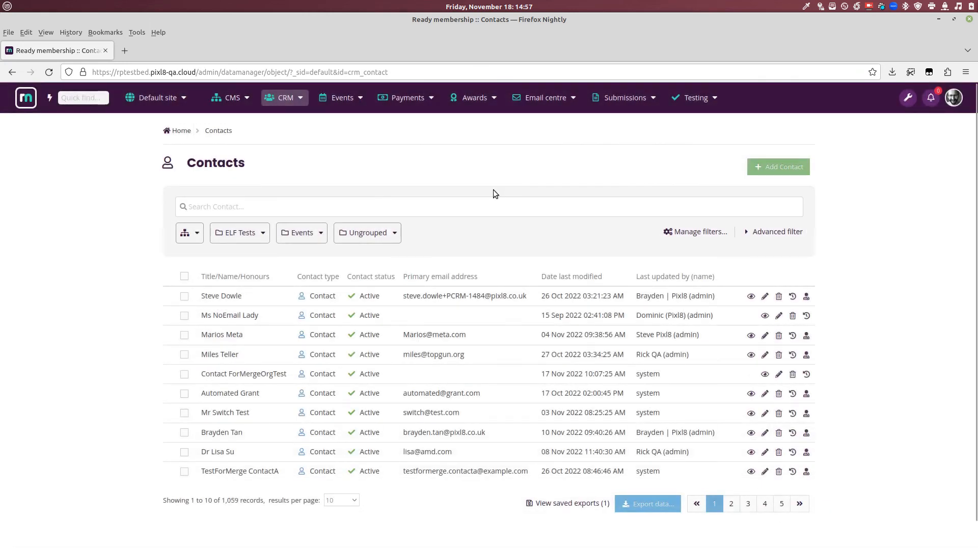
Step: Open Payments > Exports > Invoice export, apply the Overdue renewal orders 2022-23 filter, and open Export data
click(397, 104)
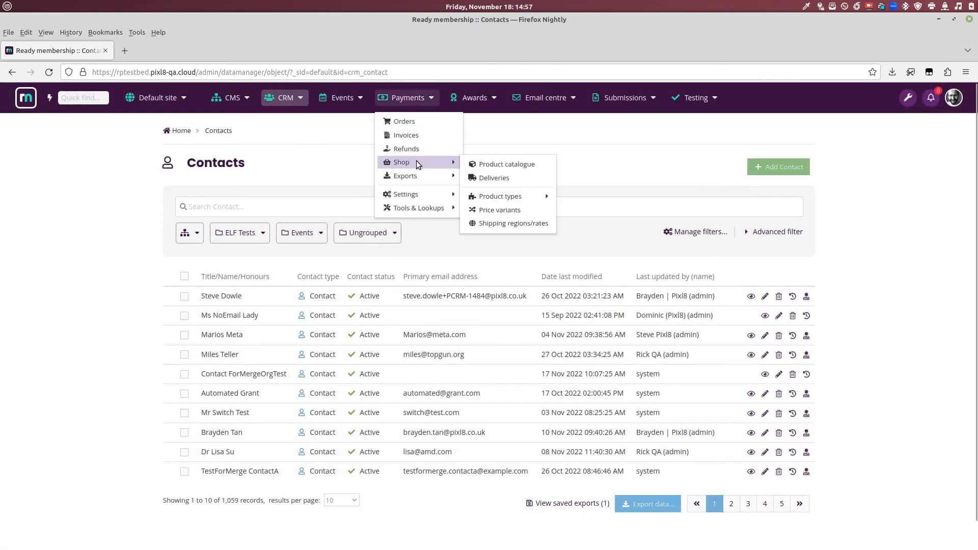
mouse_move(417, 175)
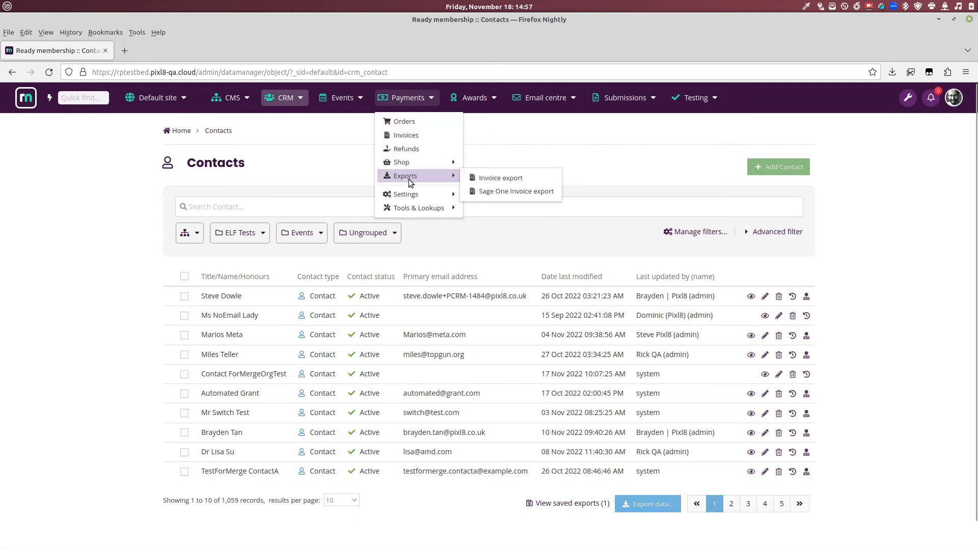
click(517, 183)
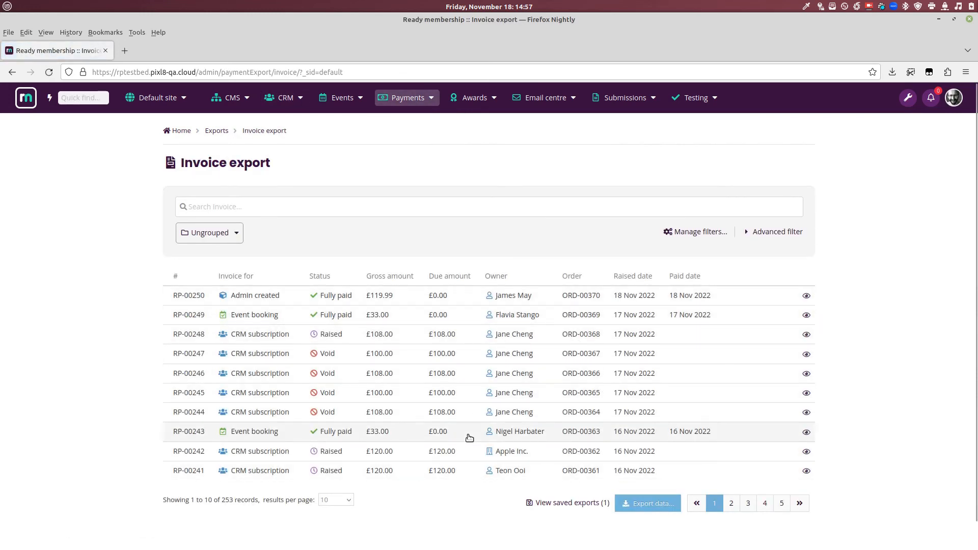
click(227, 237)
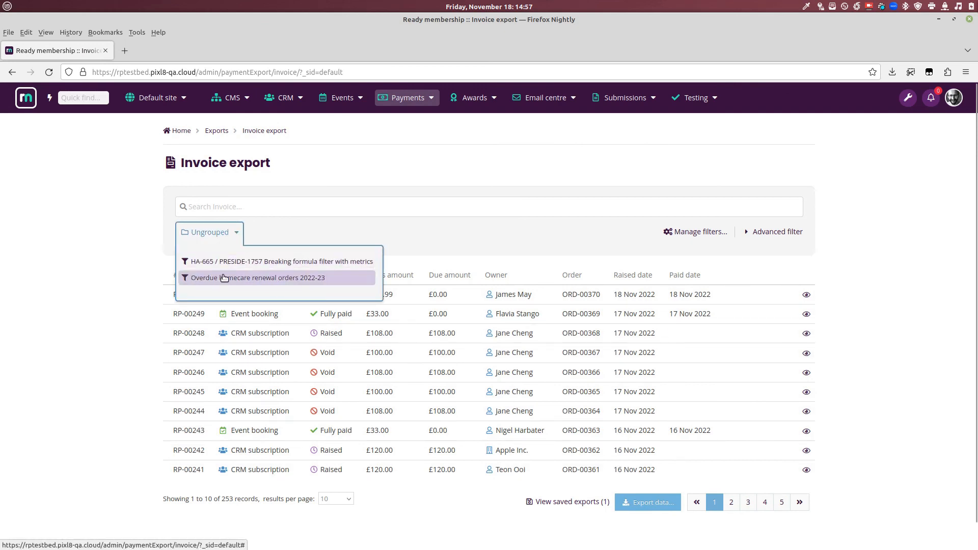
click(224, 277)
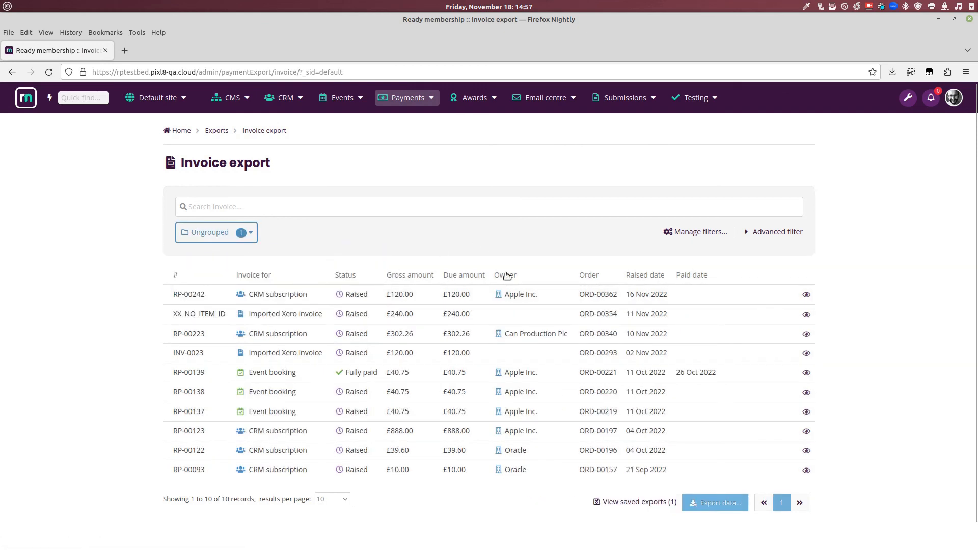
click(719, 504)
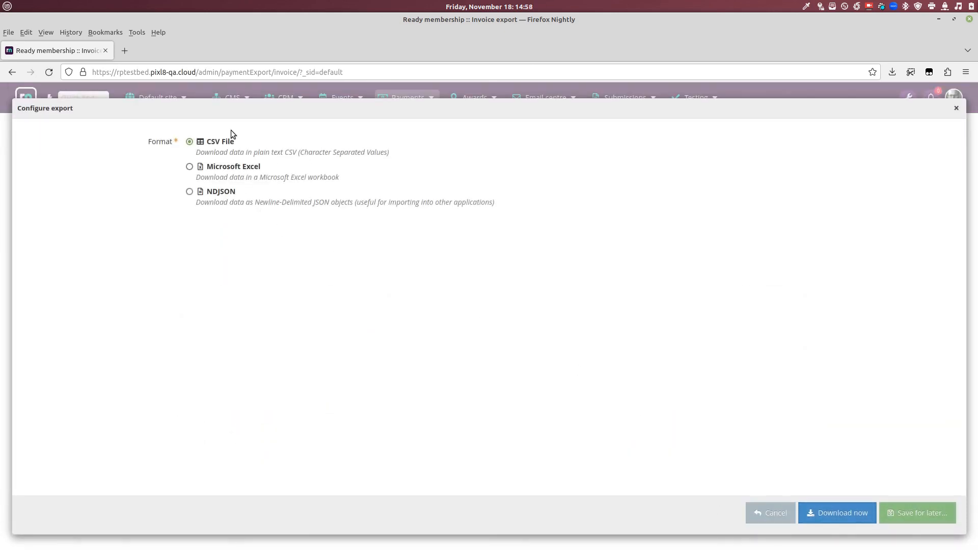
Step: Download the filtered invoices as NDJSON and open the Invoice export file in the text editor
click(223, 193)
click(840, 515)
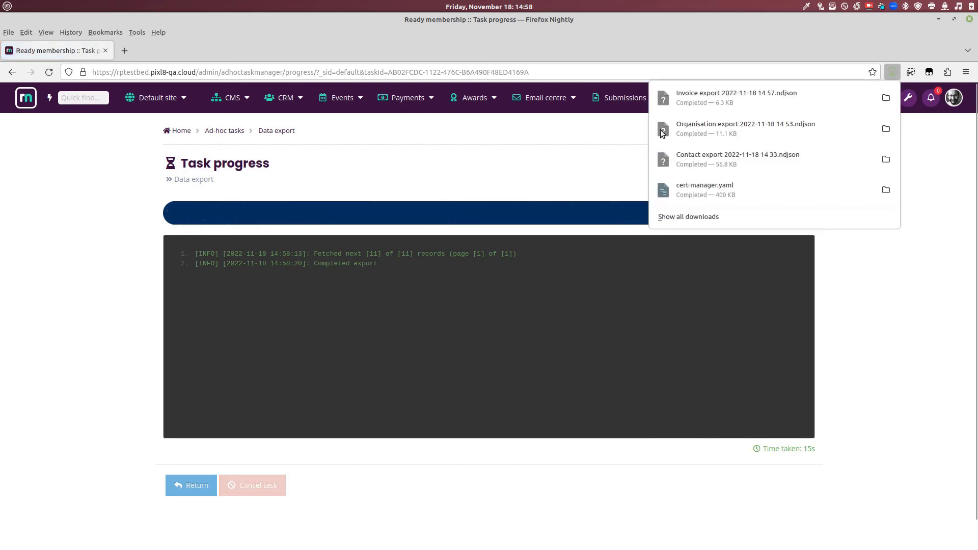
click(716, 102)
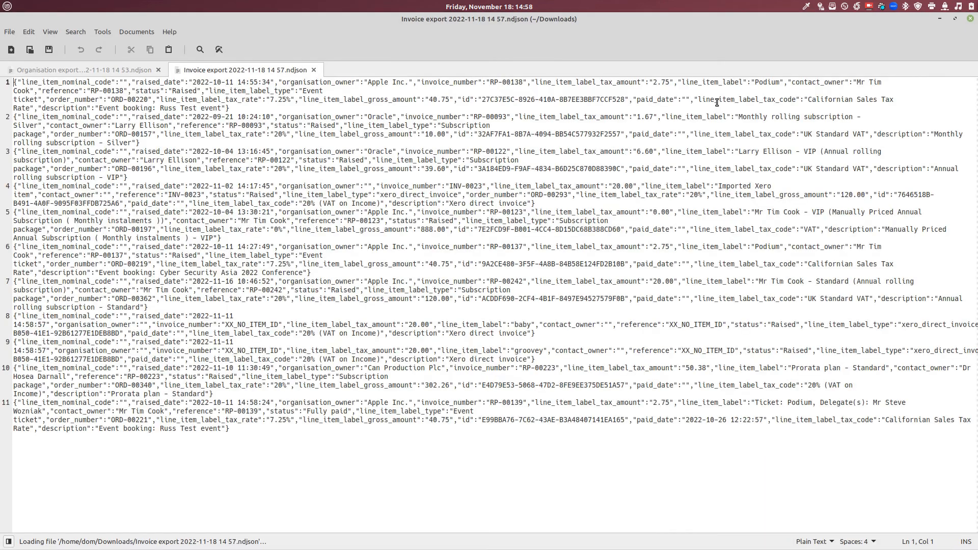
Step: Look over the first invoice record, then close the Invoice export and Organisation export files
click(253, 110)
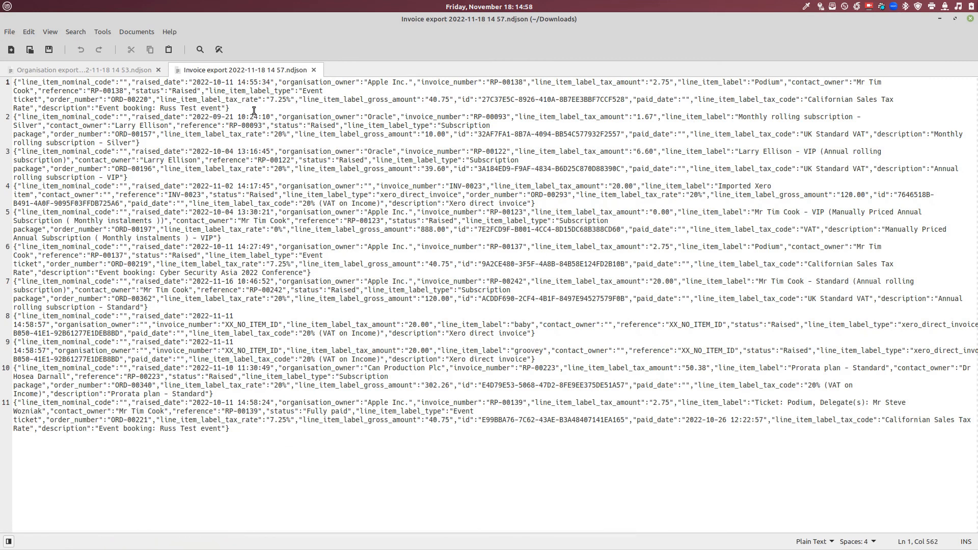
click(314, 69)
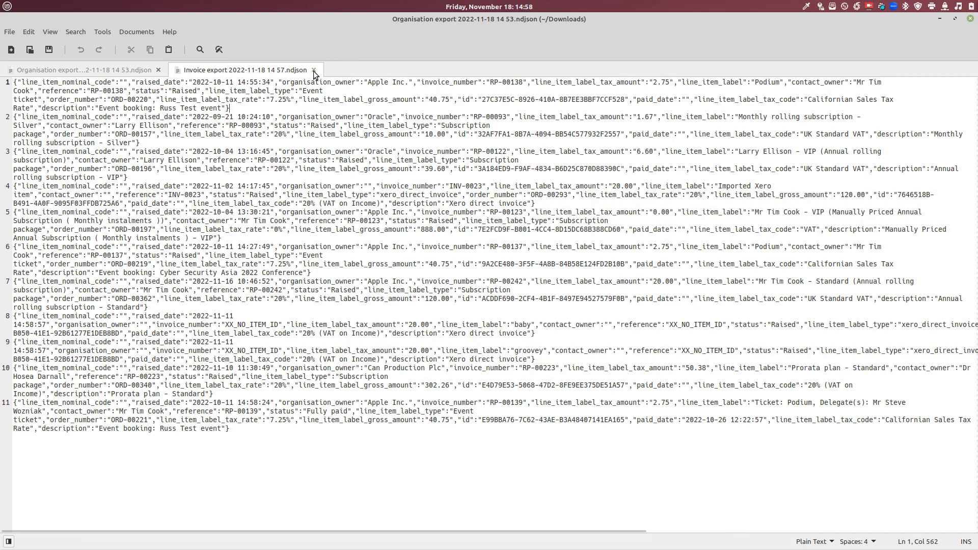
click(158, 69)
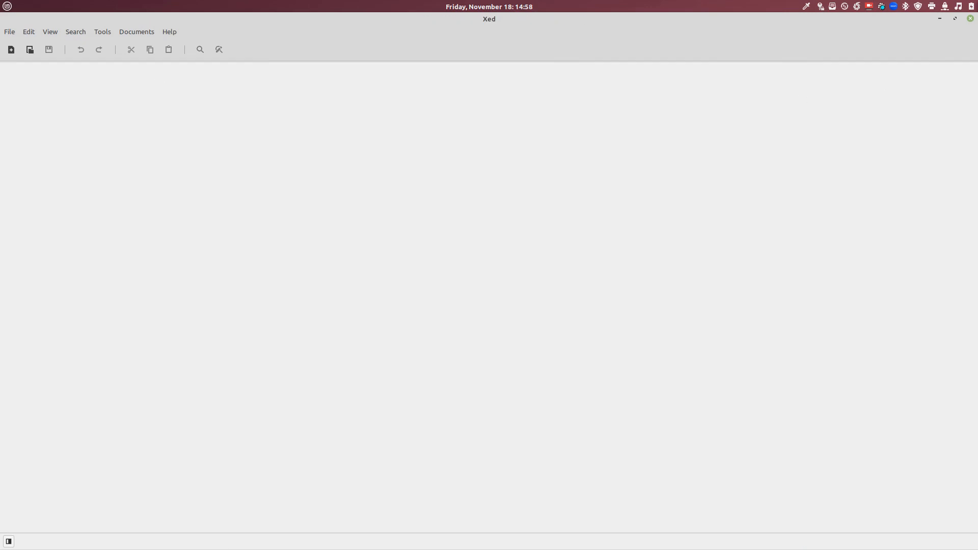
click(955, 19)
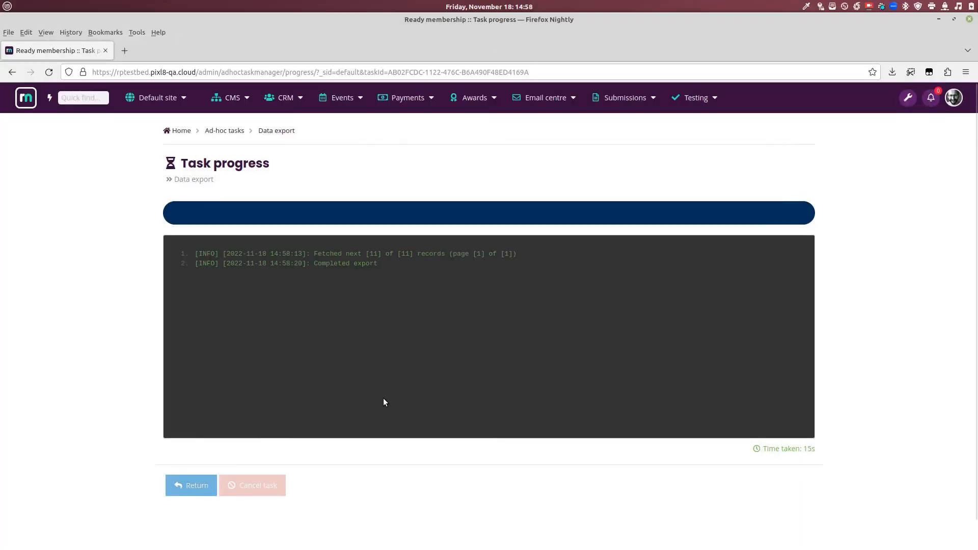